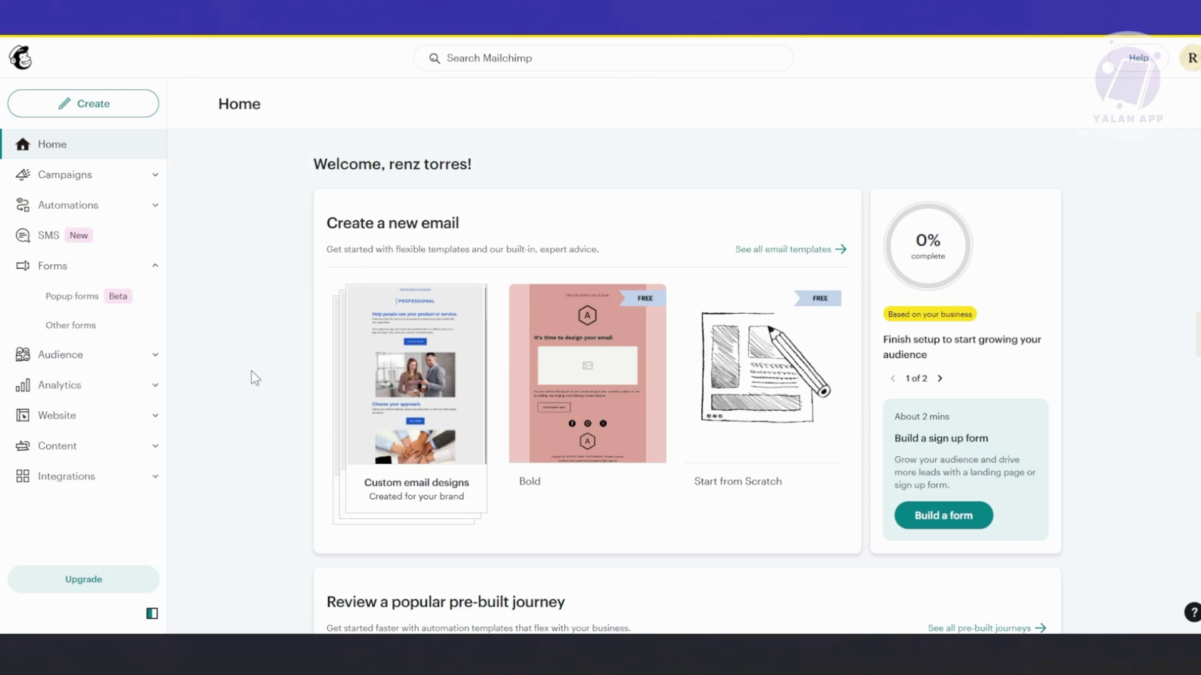
# Step: Start creating a new email template and open the template gallery
pyautogui.click(93, 103)
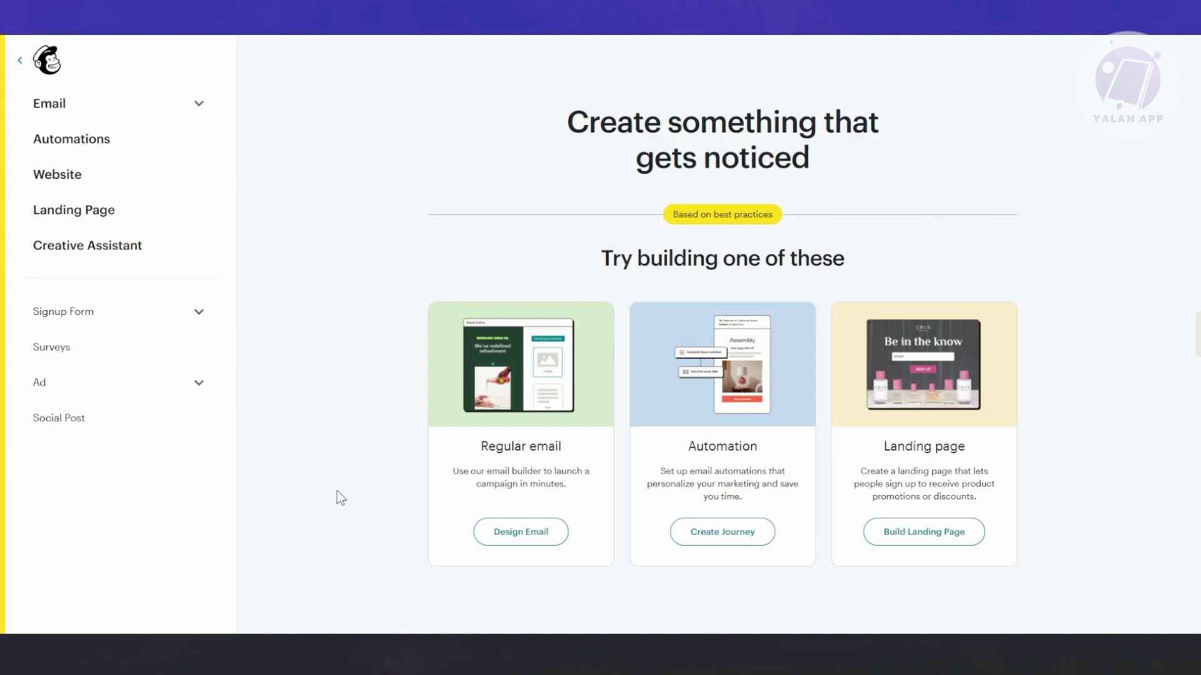
pyautogui.click(199, 105)
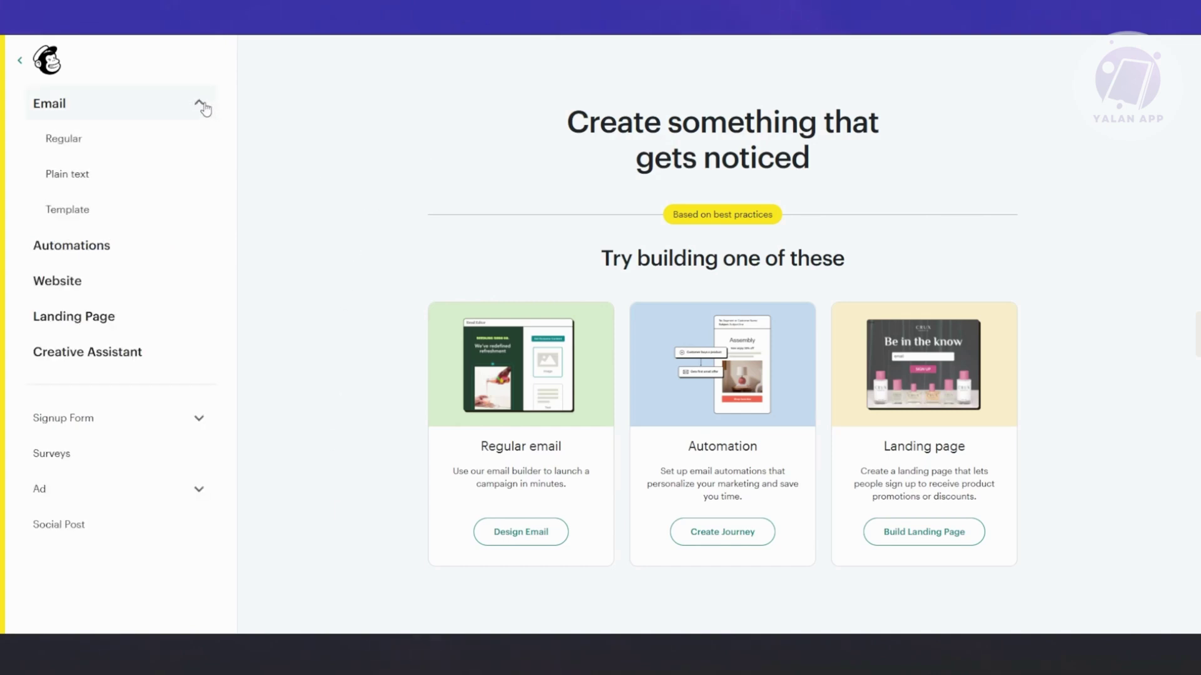
pyautogui.click(95, 218)
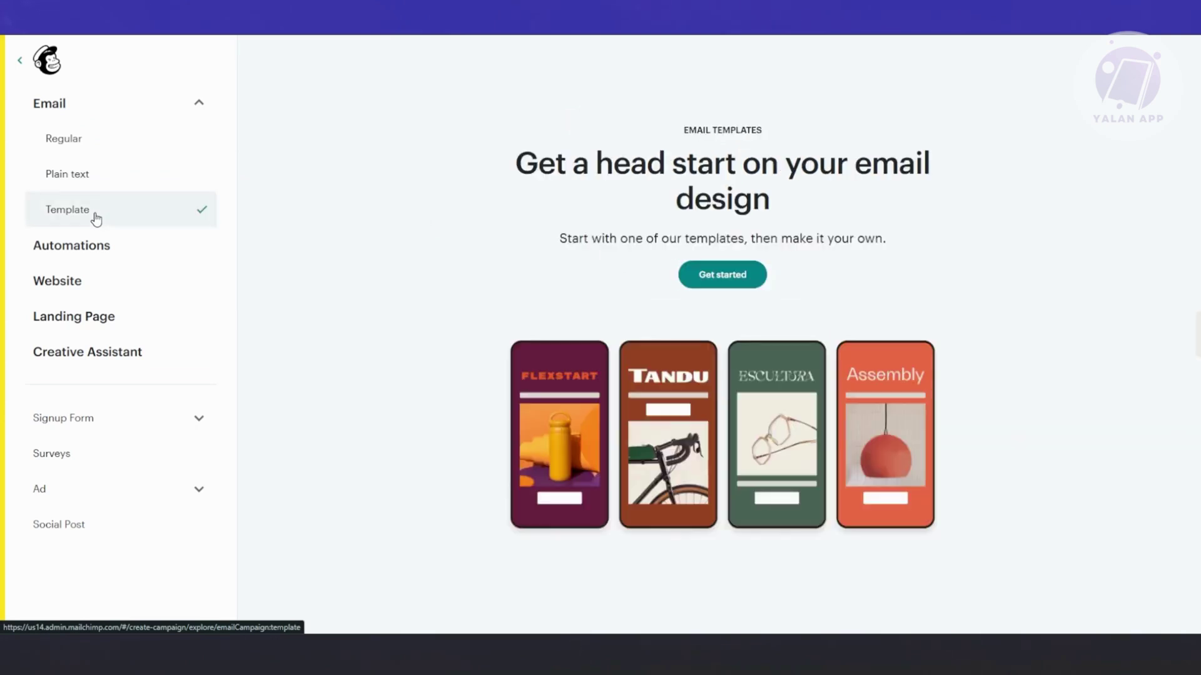
pyautogui.click(712, 279)
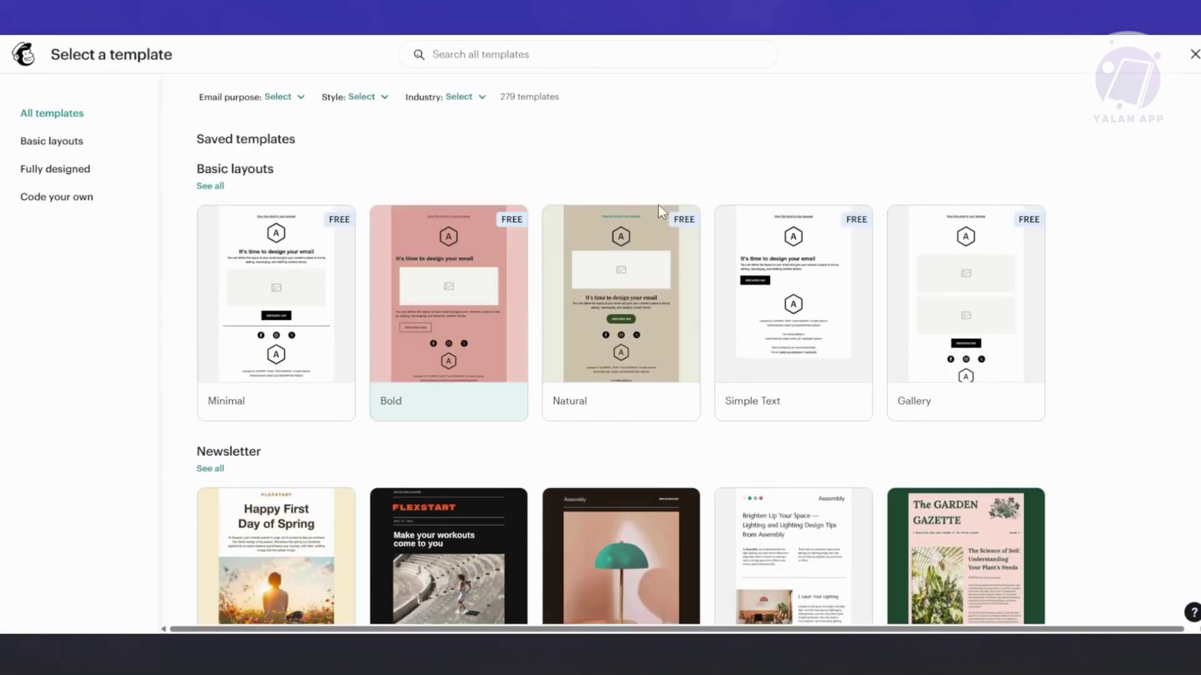
# Step: Examine the designs offered in the template gallery and check which ones can be applied without upgrading
pyautogui.scroll(-1, 860, 342)
pyautogui.scroll(-15, 645, 432)
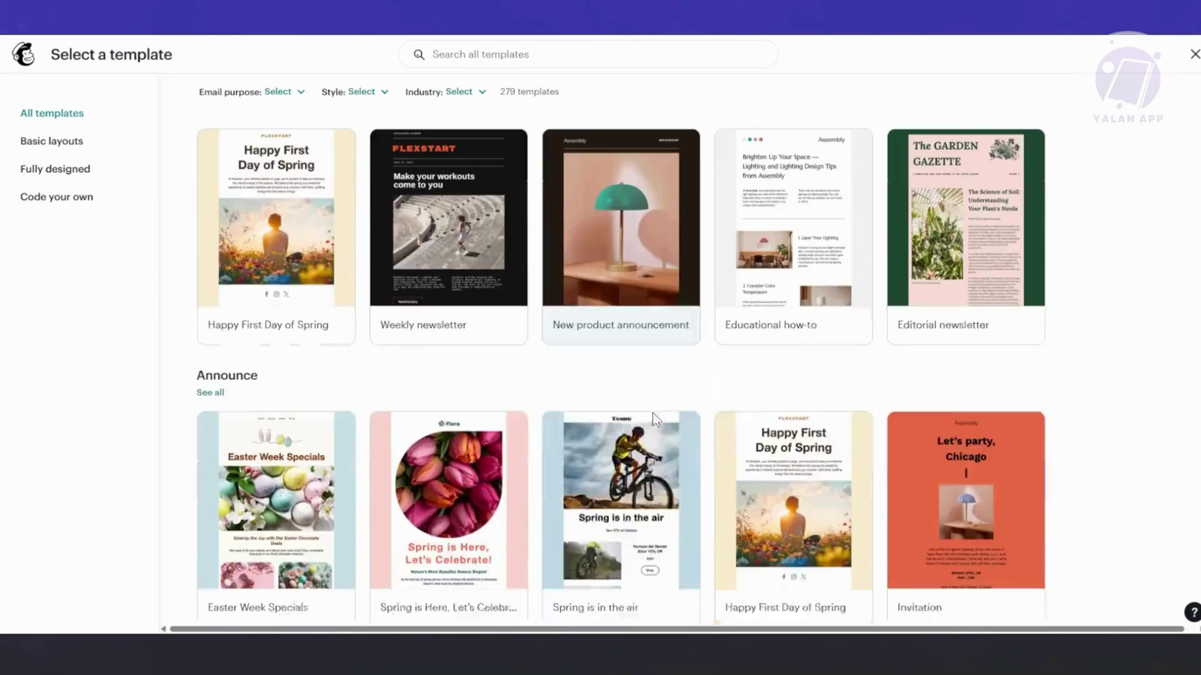
pyautogui.scroll(-5, 623, 382)
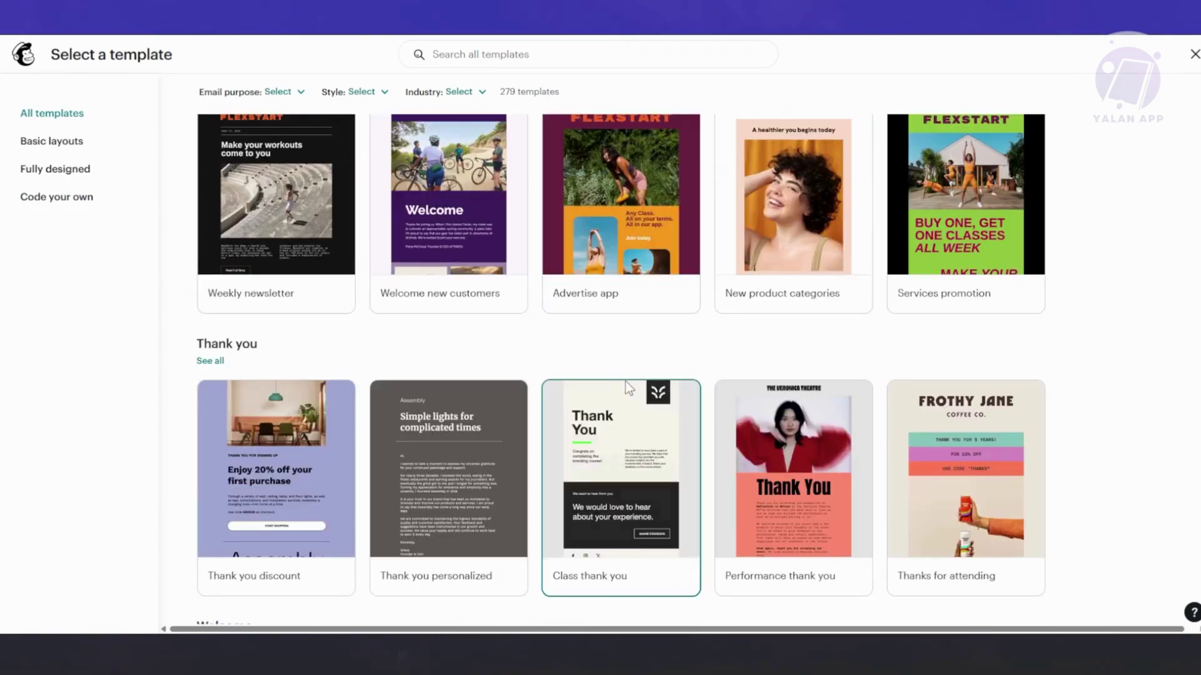
pyautogui.scroll(-3, 632, 381)
pyautogui.scroll(10, 517, 382)
pyautogui.scroll(7, 516, 384)
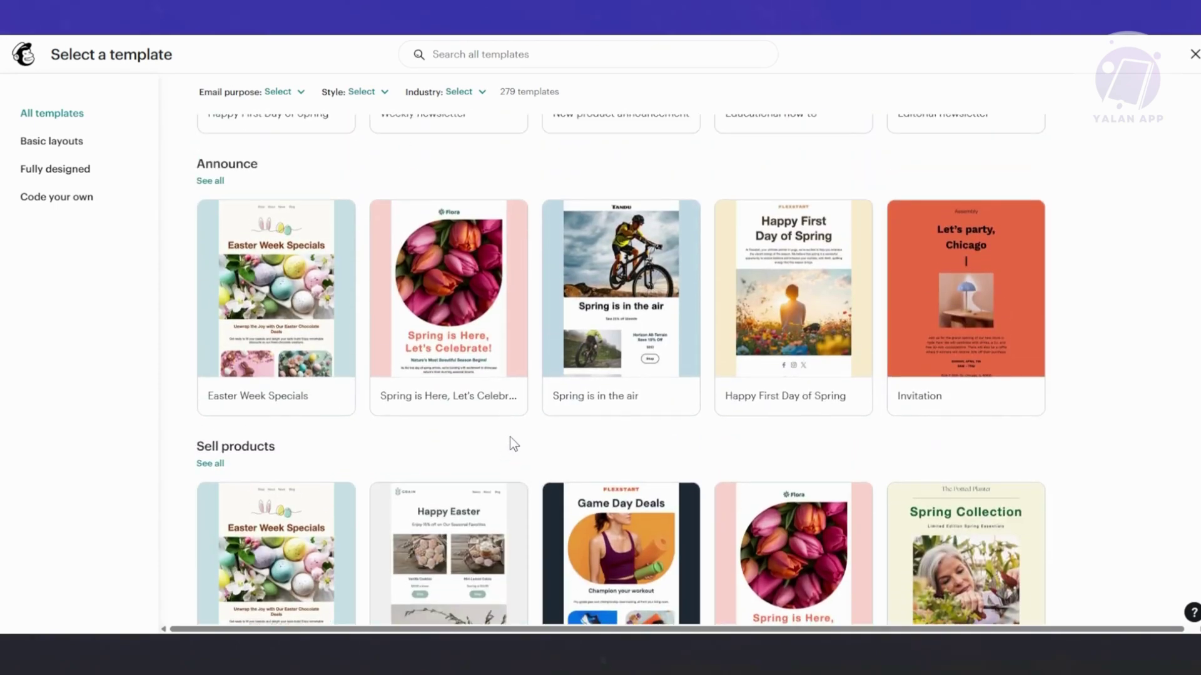
pyautogui.moveTo(427, 534)
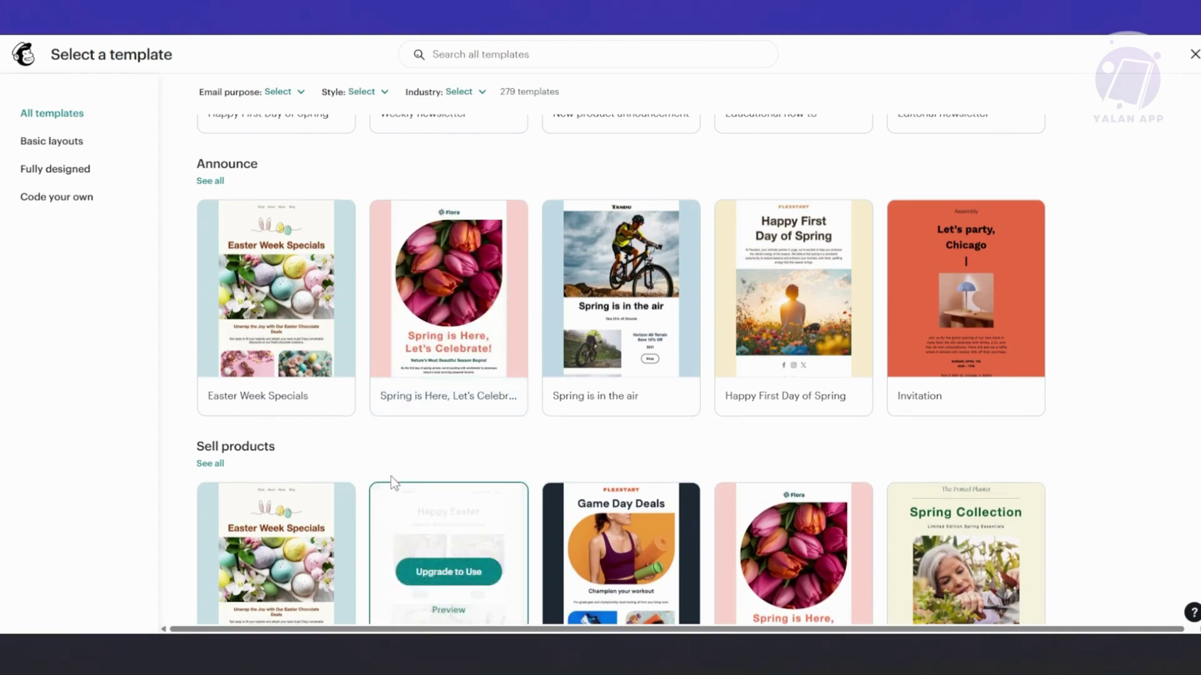
pyautogui.moveTo(262, 346)
pyautogui.scroll(9, 262, 346)
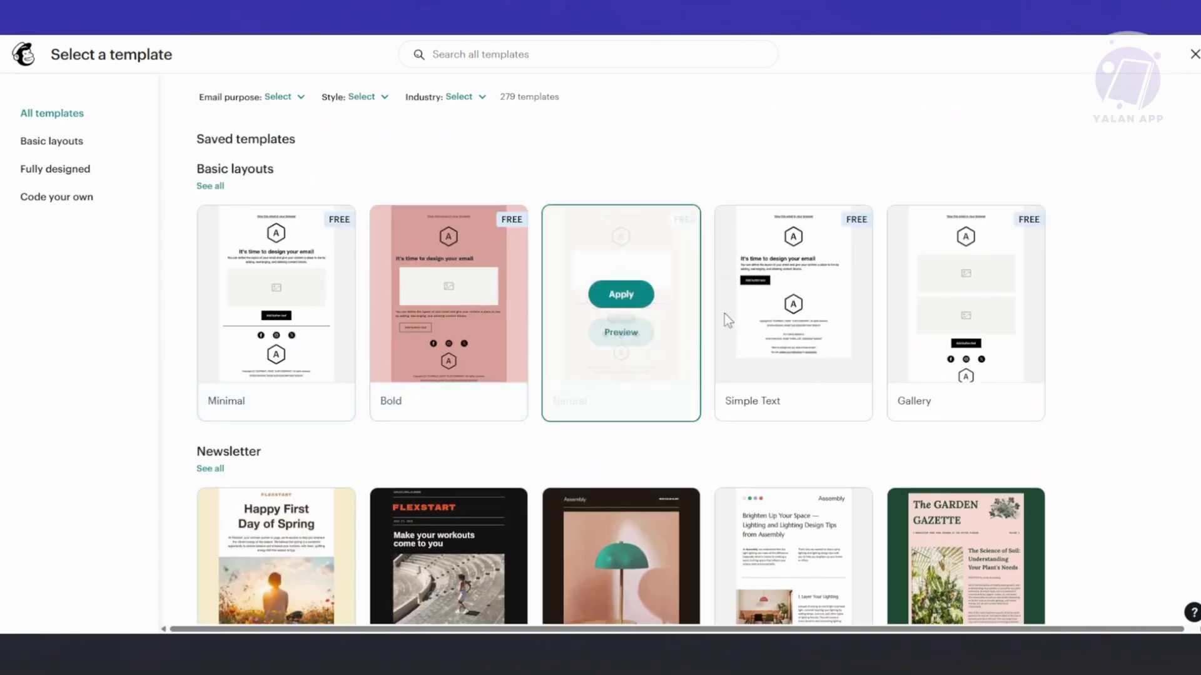
# Step: Apply the Natural basic layout, save it as a template named "sample", and dismiss the desktop and mobile views tip
pyautogui.moveTo(485, 344)
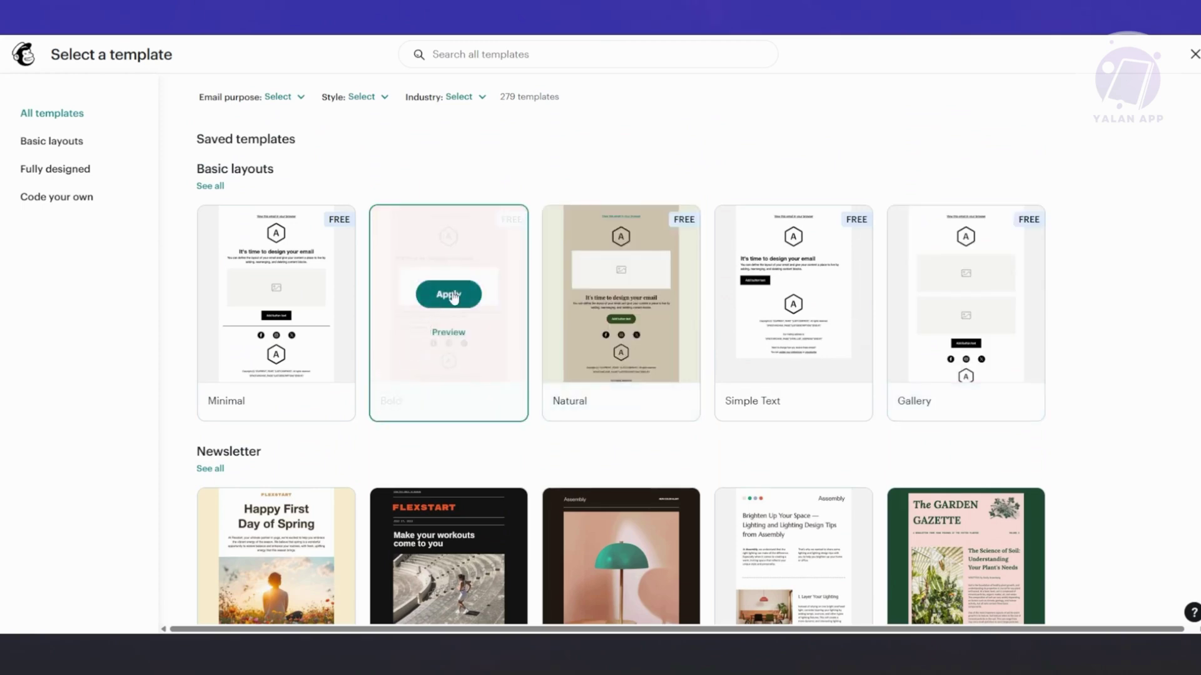
pyautogui.moveTo(317, 292)
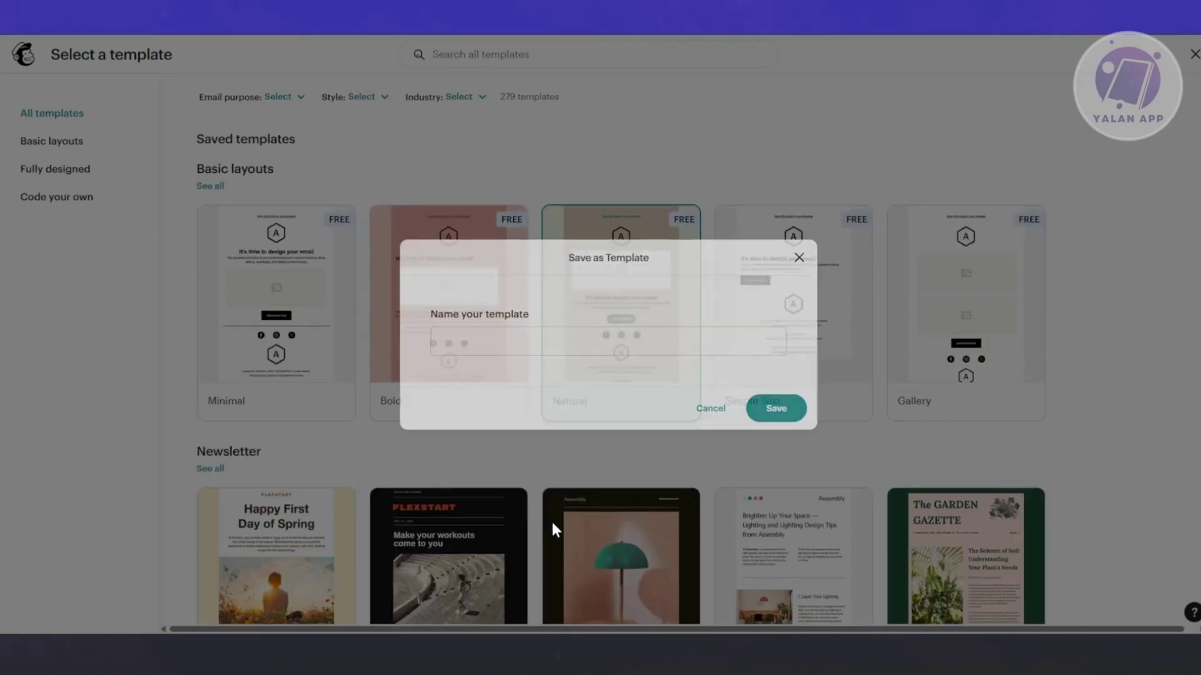
pyautogui.click(521, 342)
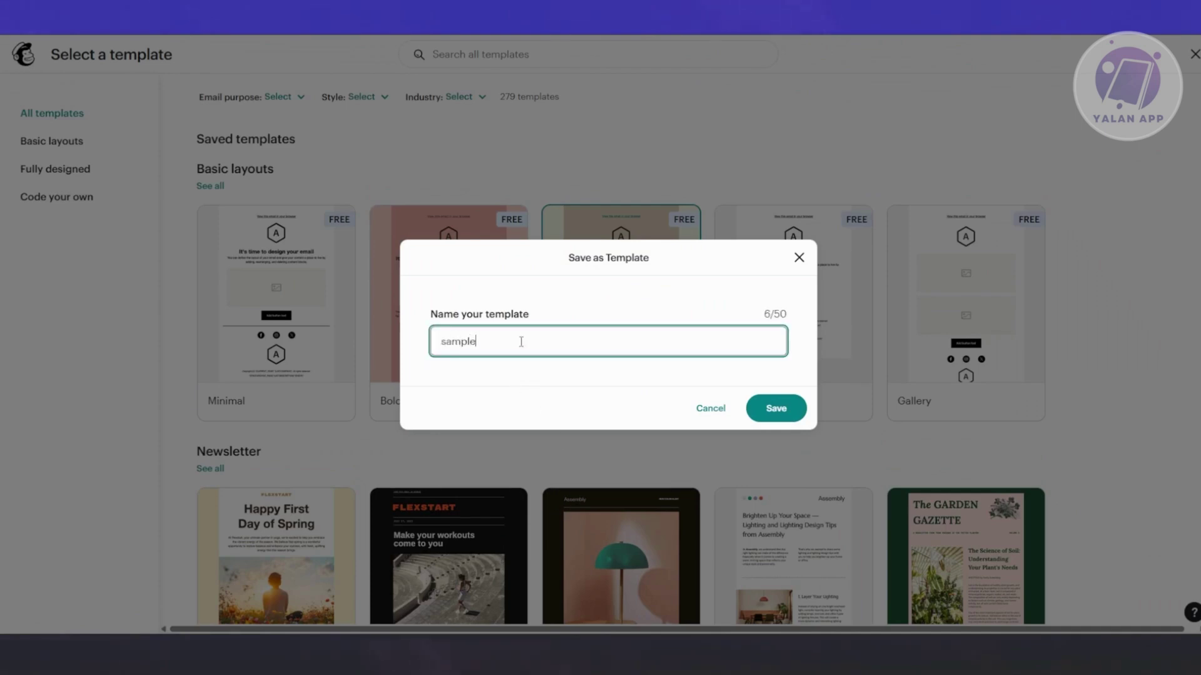
pyautogui.click(762, 410)
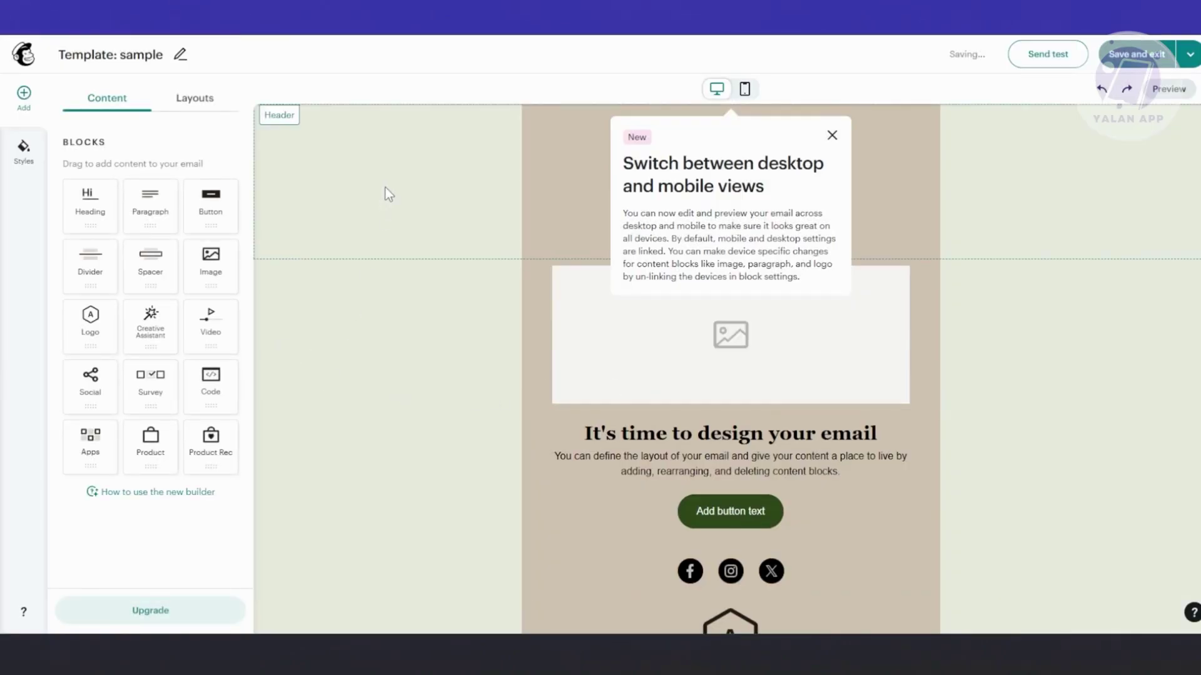
pyautogui.click(833, 134)
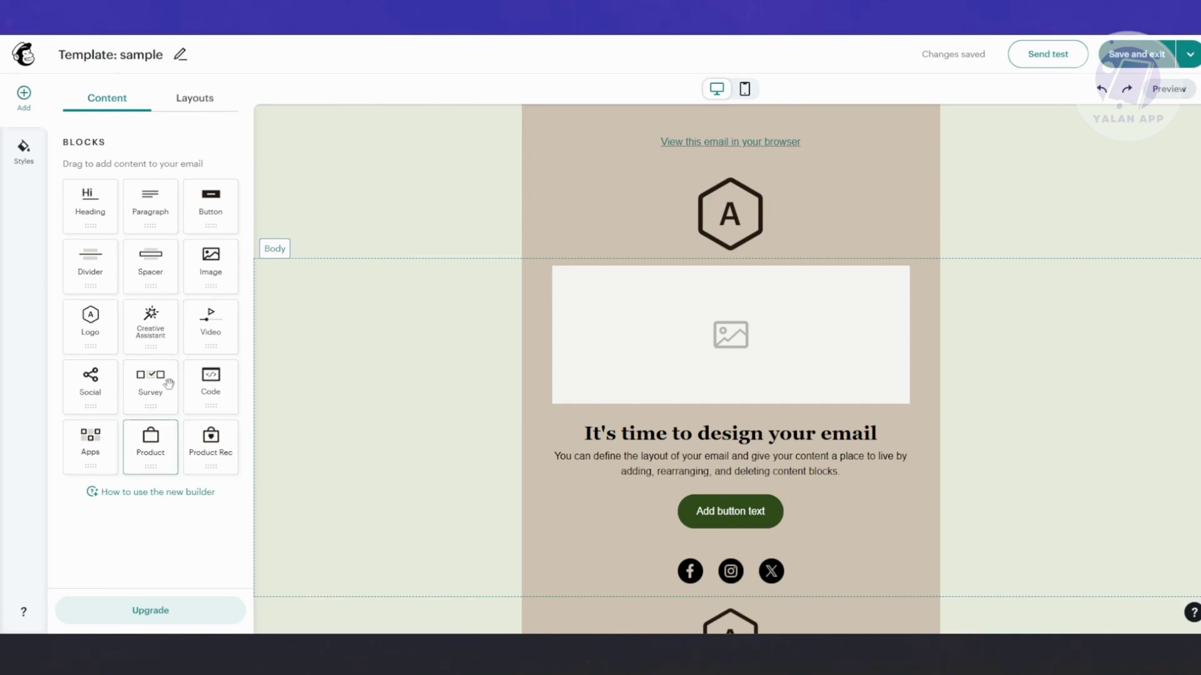
# Step: Insert a Code block below the email's button and delete it, and open and close the button block's settings
pyautogui.moveTo(219, 397); pyautogui.dragTo(706, 561)
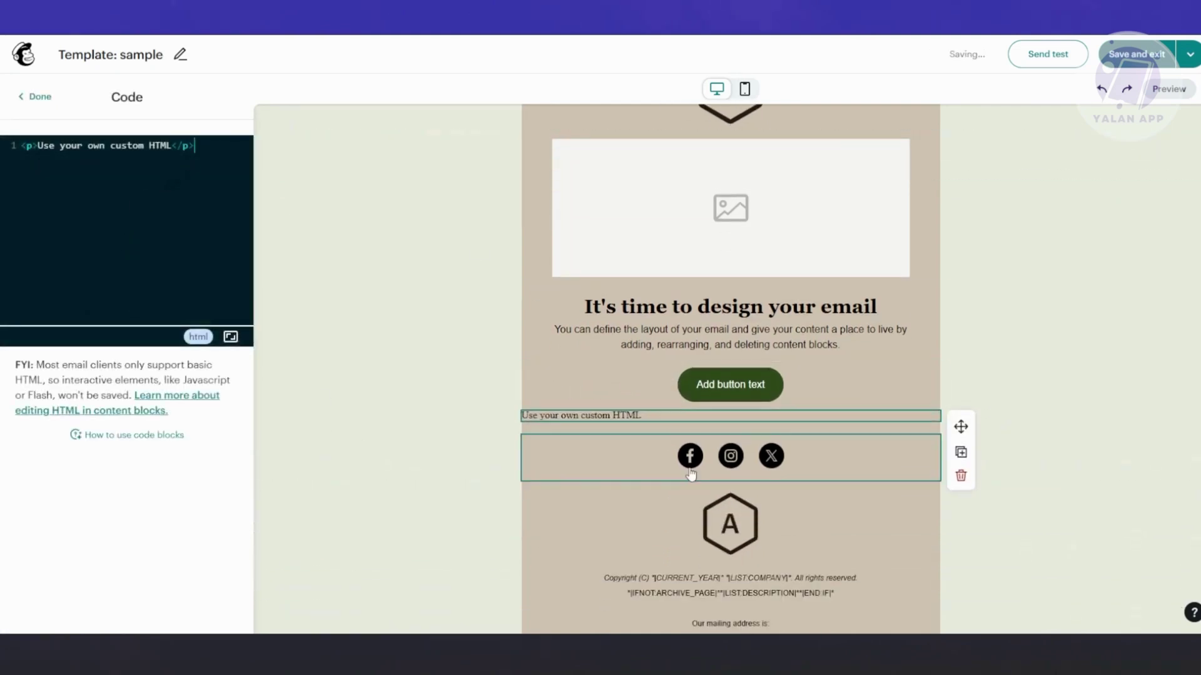
pyautogui.click(961, 477)
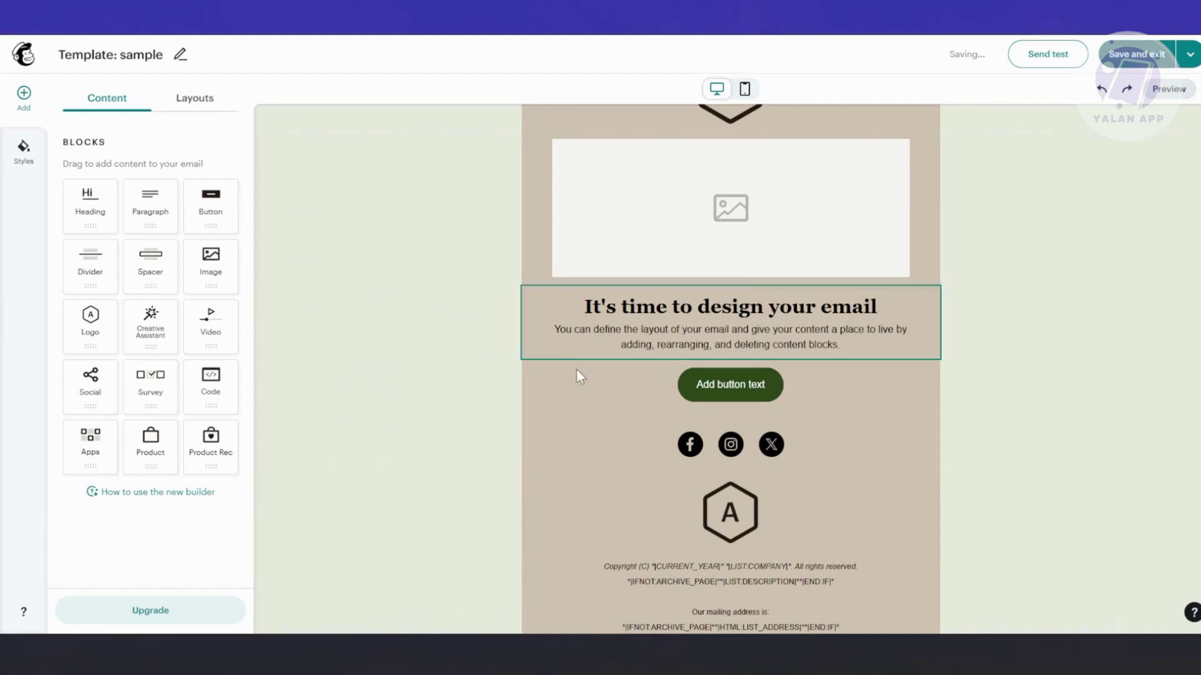
pyautogui.click(550, 400)
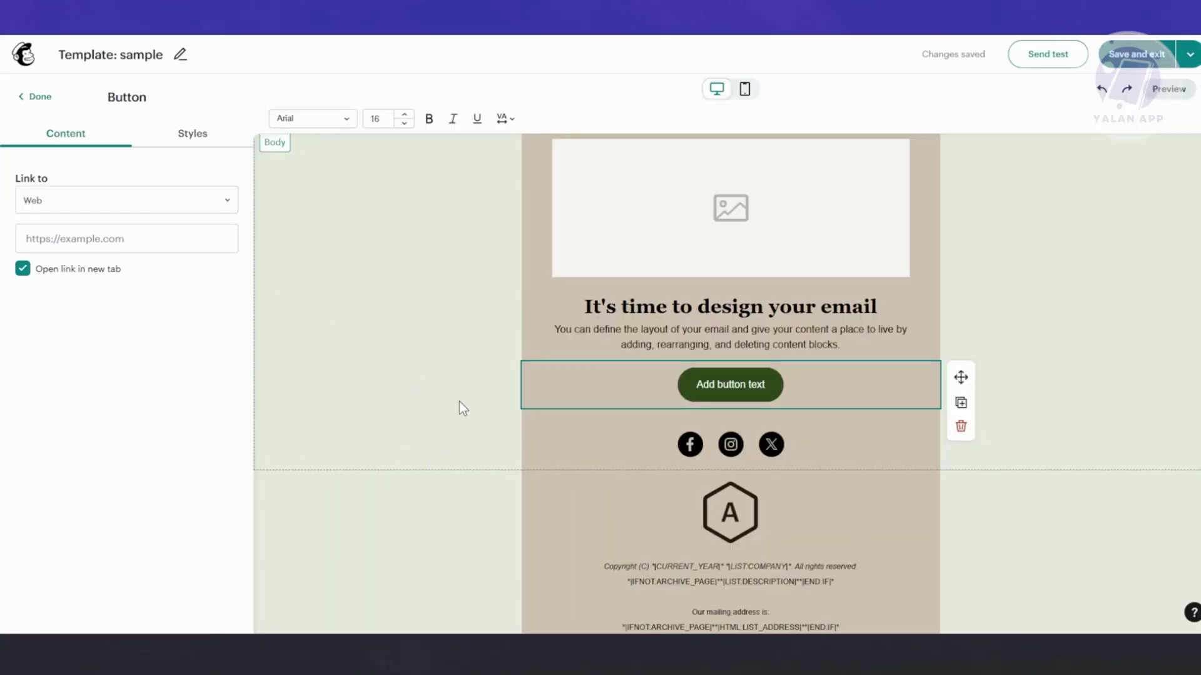
pyautogui.click(35, 96)
# Step: Insert an Image block below the social icons and review its style settings
pyautogui.moveTo(210, 263); pyautogui.dragTo(619, 485)
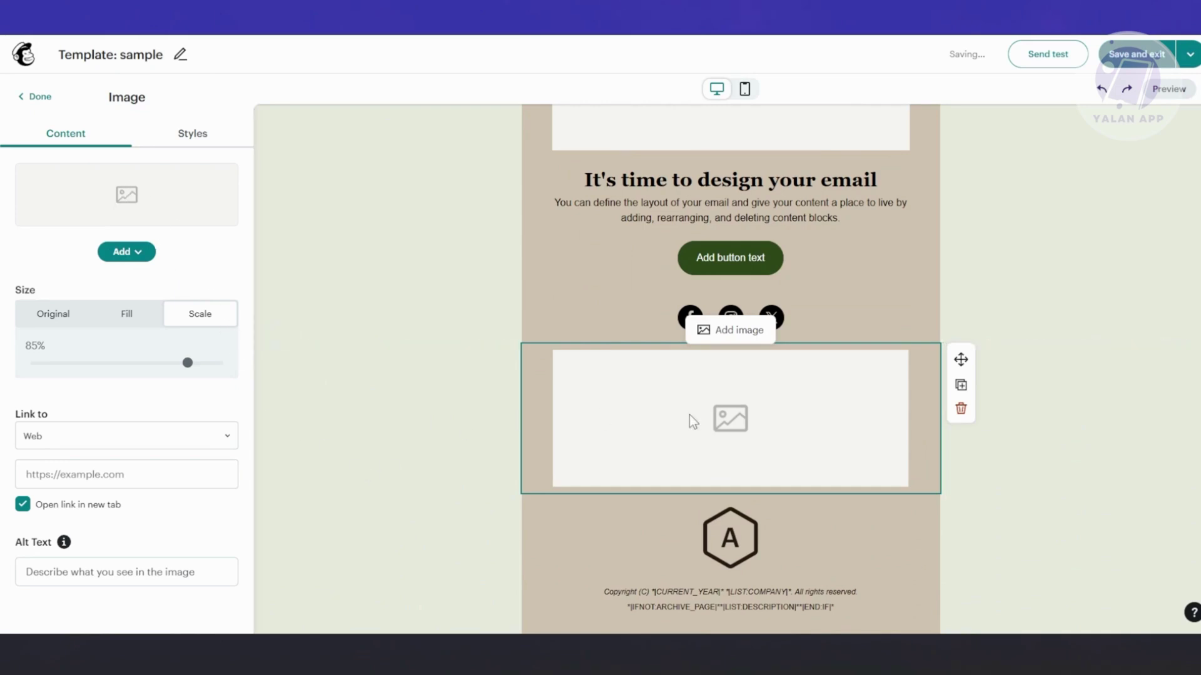
pyautogui.click(197, 142)
pyautogui.scroll(-4, 104, 300)
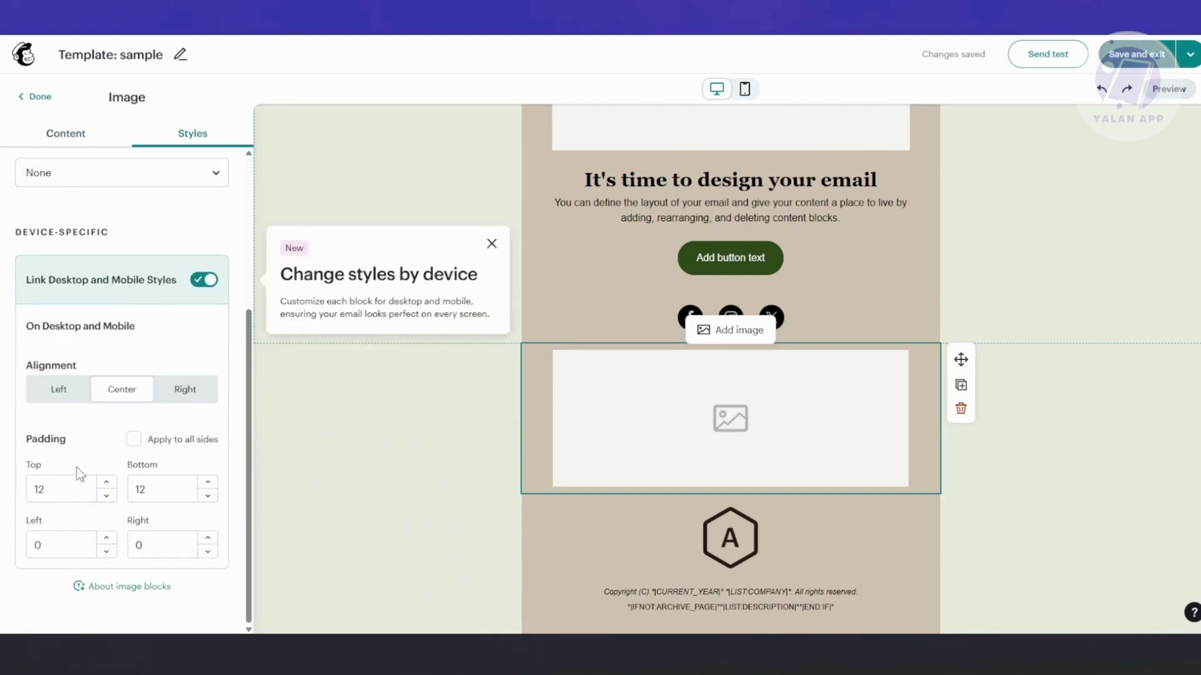
pyautogui.scroll(4, 156, 510)
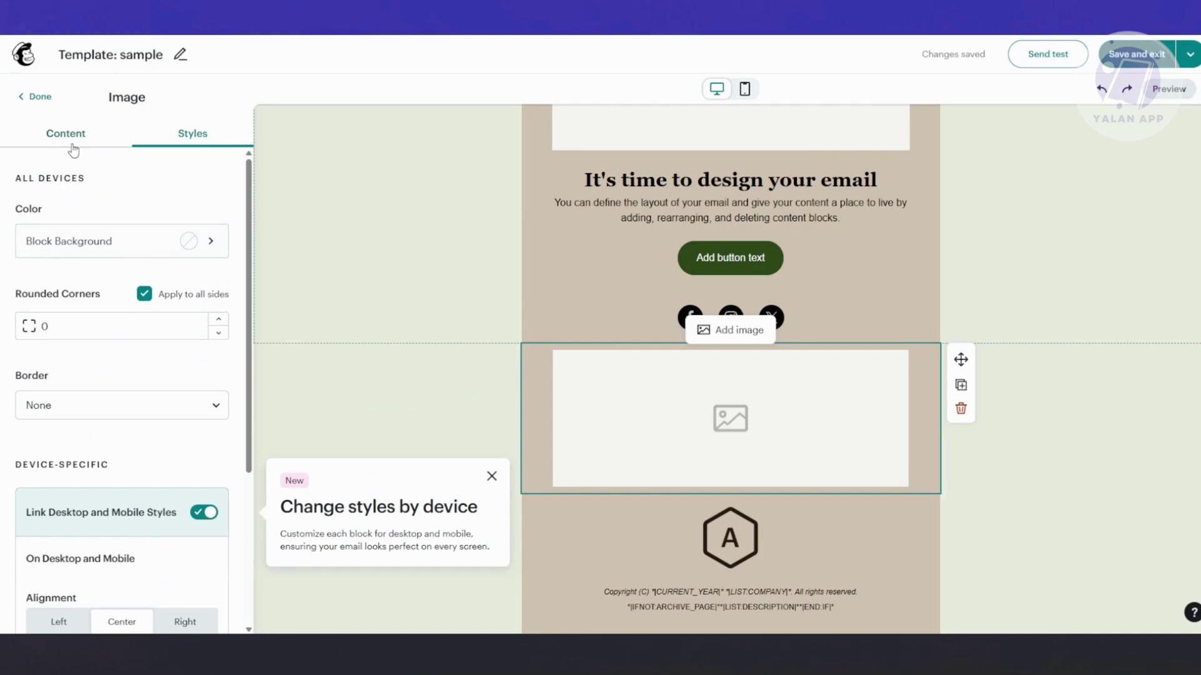
pyautogui.click(73, 150)
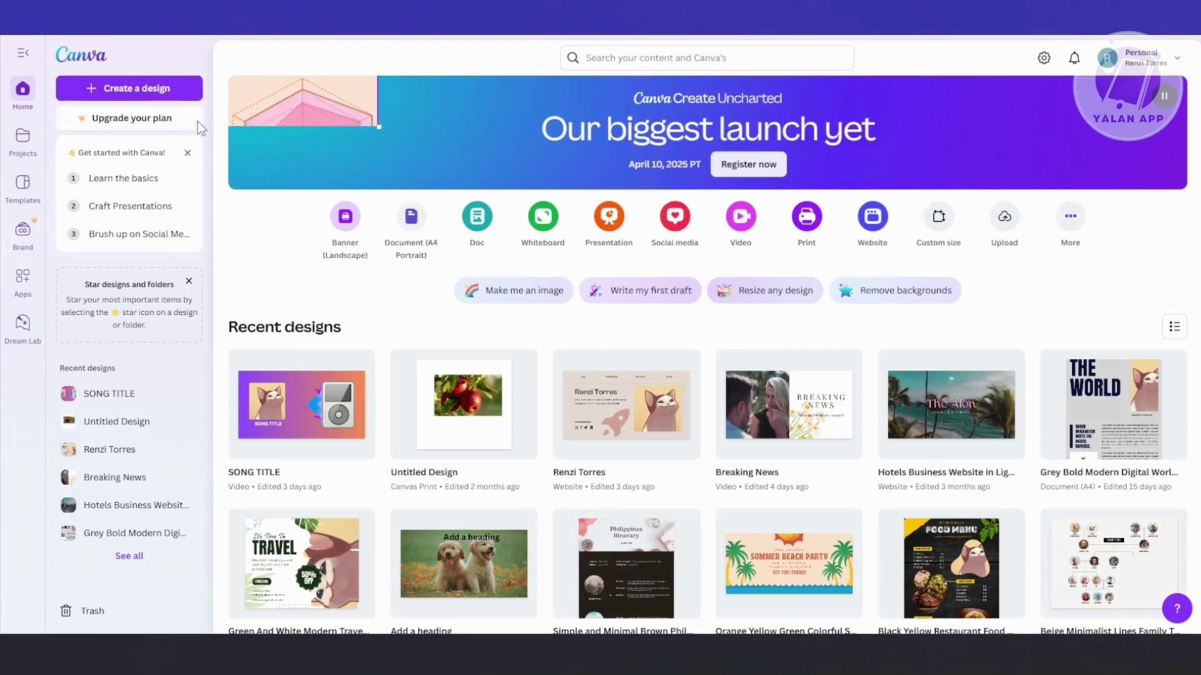
# Step: In Canva, create a blank Banner (Landscape) design of 1000 × 500 mm
pyautogui.click(165, 90)
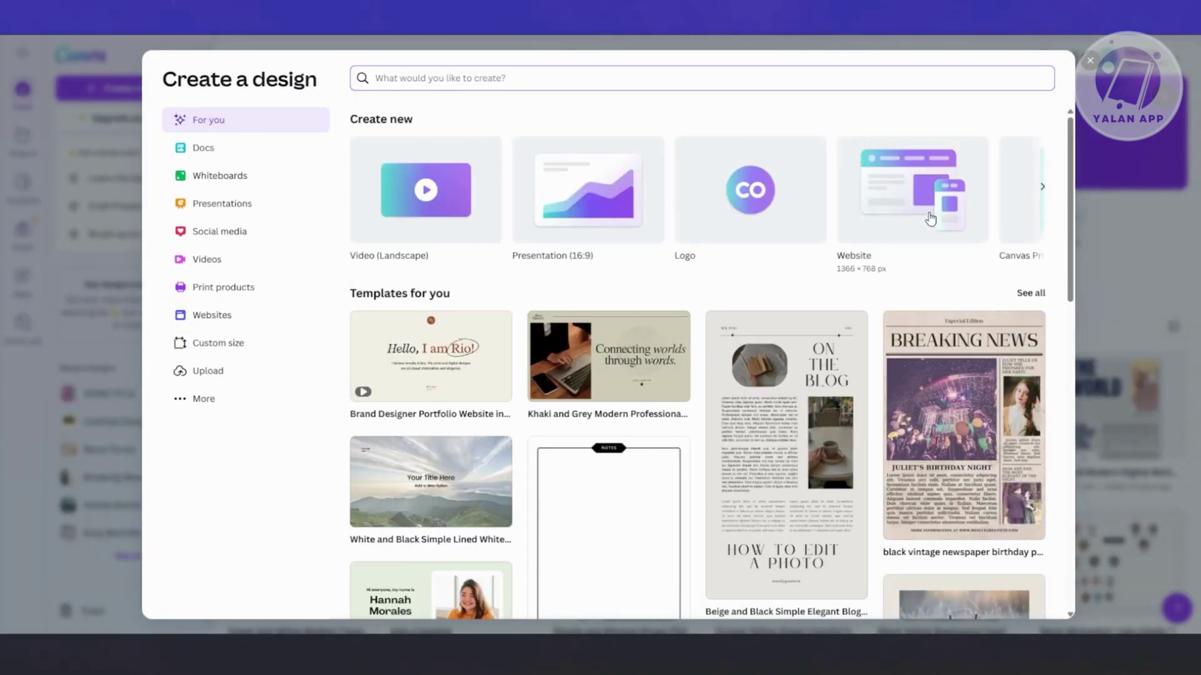
pyautogui.click(1043, 206)
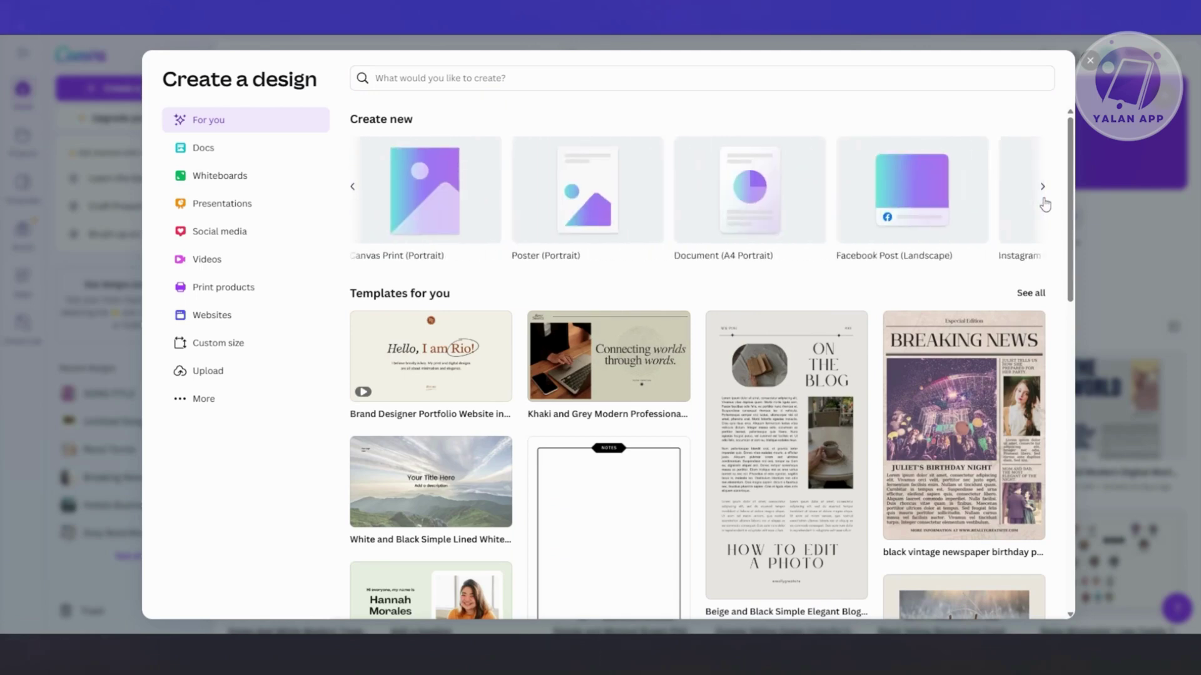
pyautogui.click(1043, 203)
pyautogui.click(1043, 202)
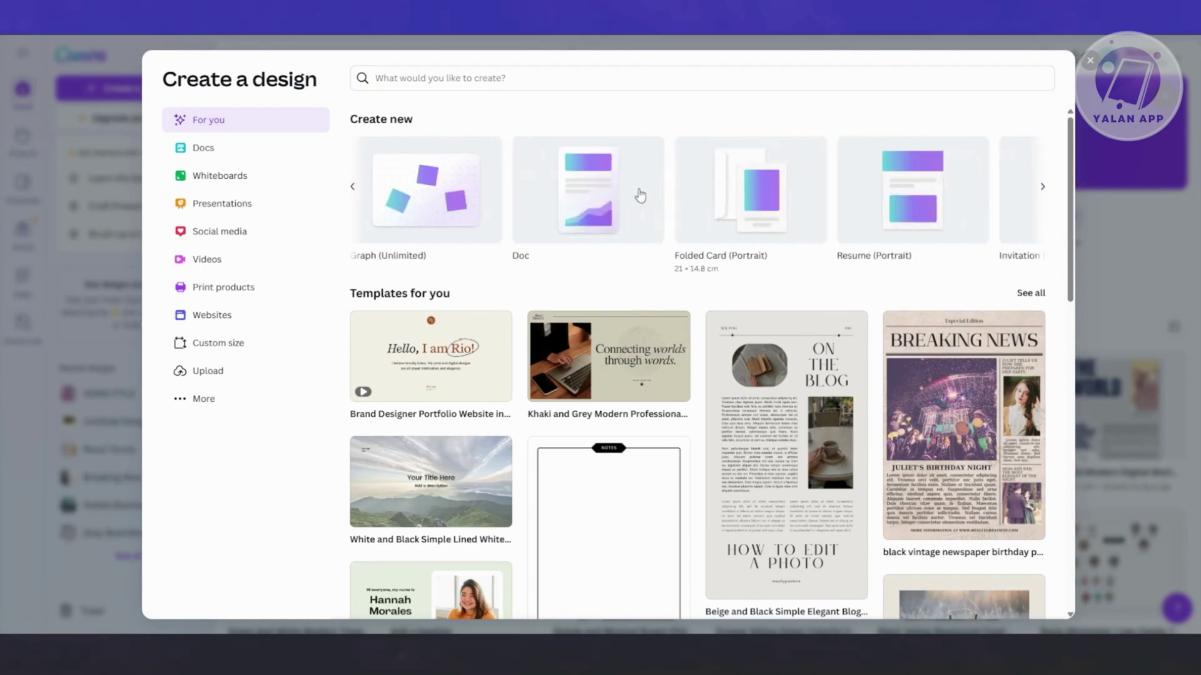
pyautogui.click(352, 186)
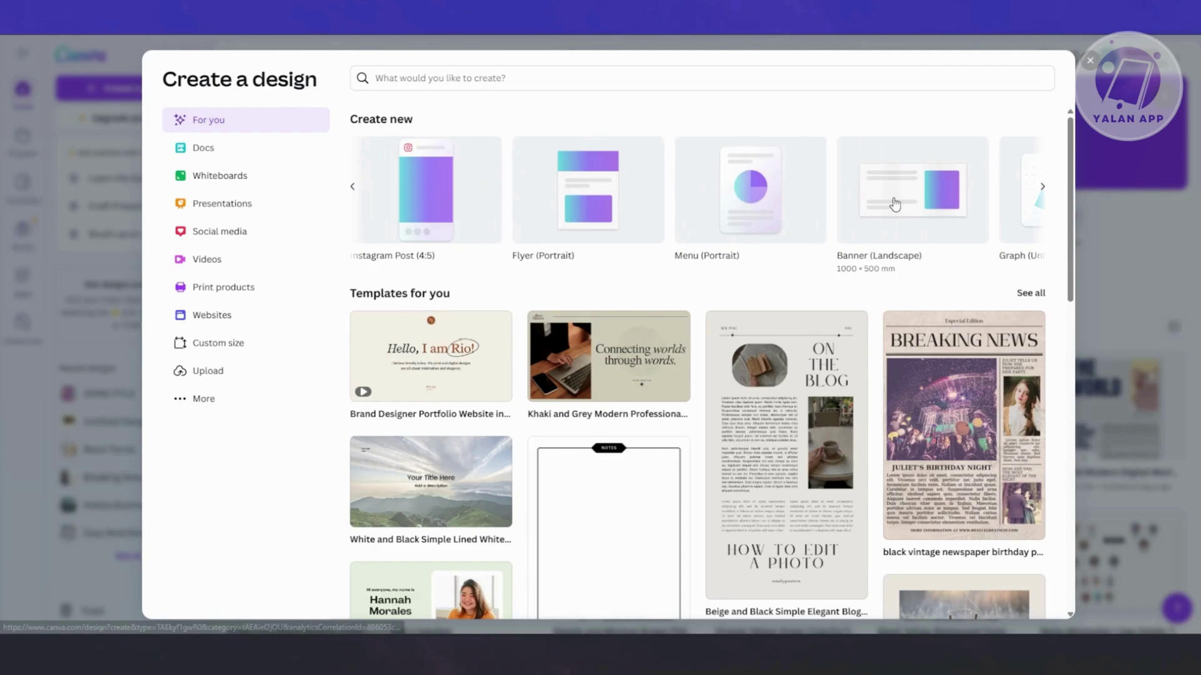
pyautogui.click(908, 224)
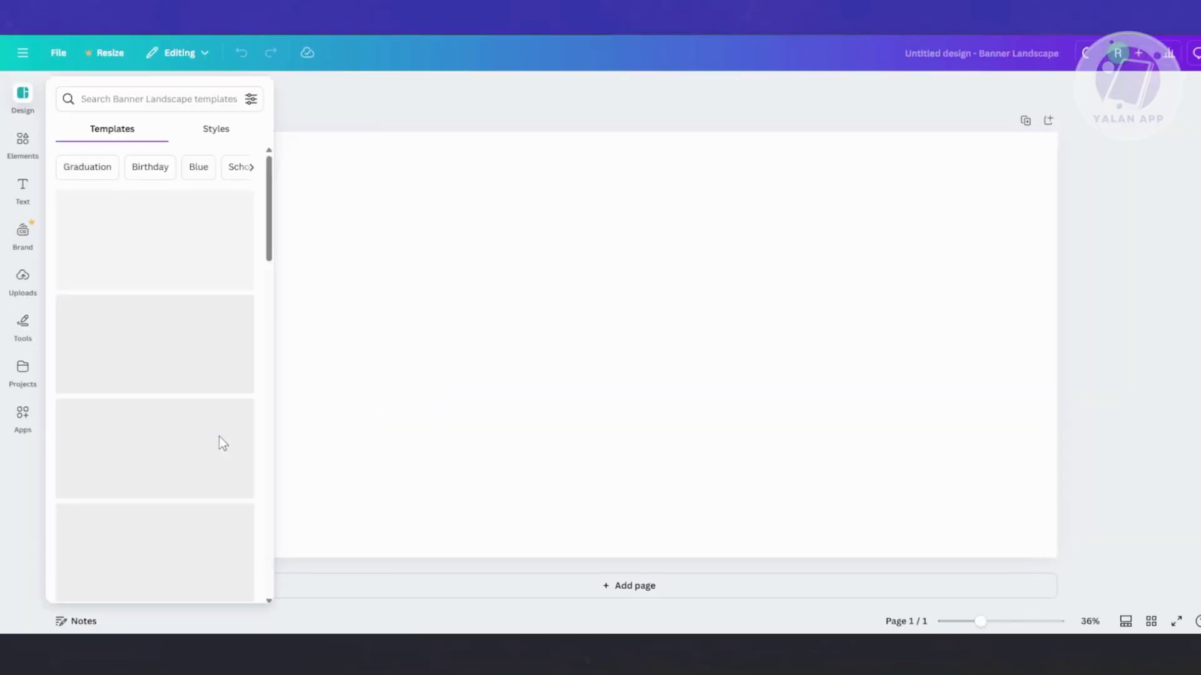
# Step: Search the elements library for "flowers" and show all matching graphics
pyautogui.click(20, 144)
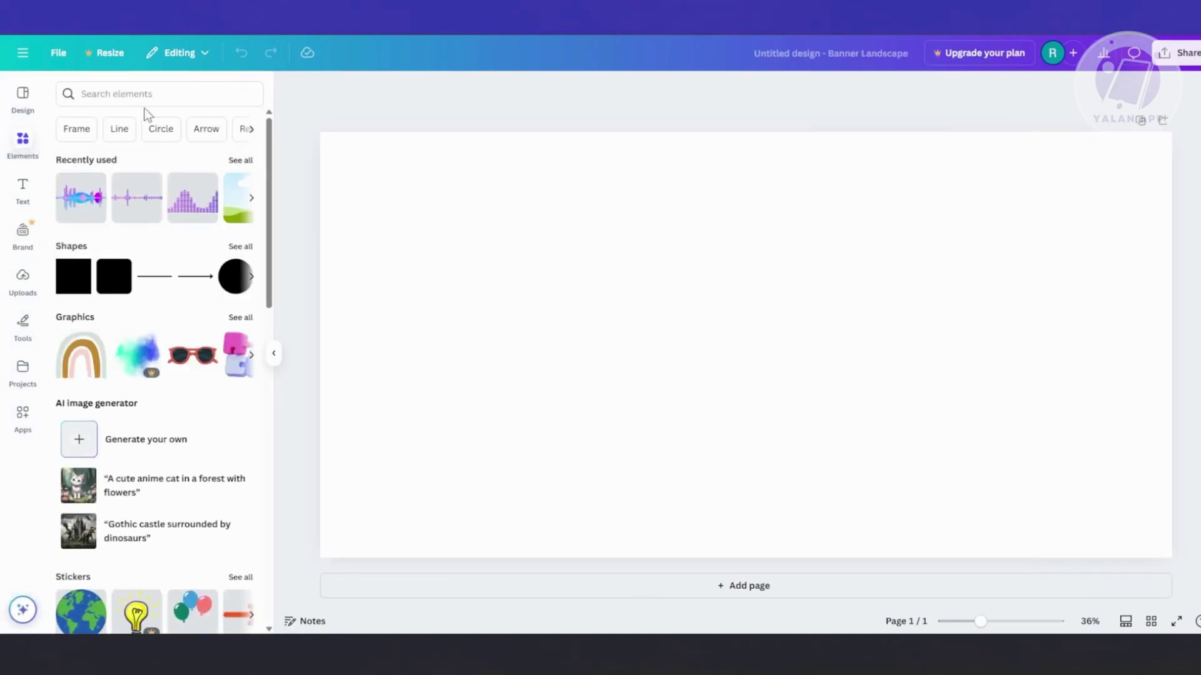
pyautogui.click(170, 95)
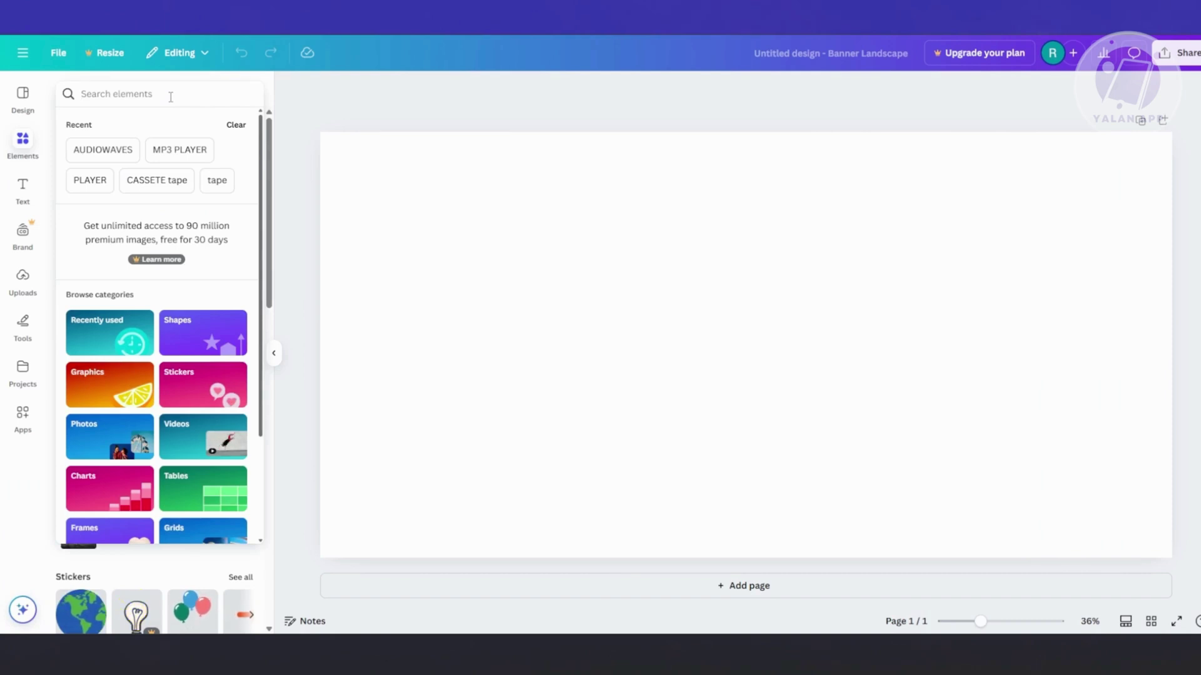
pyautogui.write('flowers')
pyautogui.press('Return')
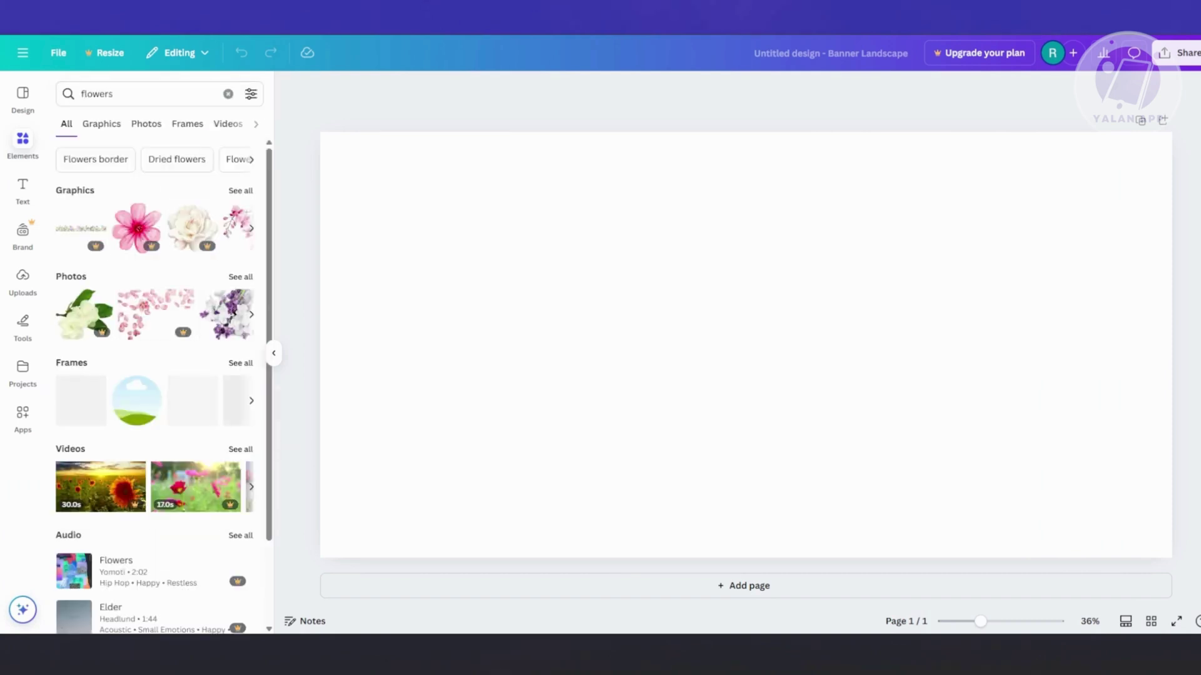
pyautogui.click(245, 199)
pyautogui.scroll(-2, 149, 518)
pyautogui.scroll(-5, 149, 518)
# Step: Place the orange floral corner graphic in the banner's upper-right corner and a second copy, rotated 180°, in the lower-left corner
pyautogui.moveTo(155, 236); pyautogui.dragTo(901, 222)
pyautogui.moveTo(1009, 271); pyautogui.dragTo(1019, 259)
pyautogui.moveTo(164, 269); pyautogui.dragTo(647, 447)
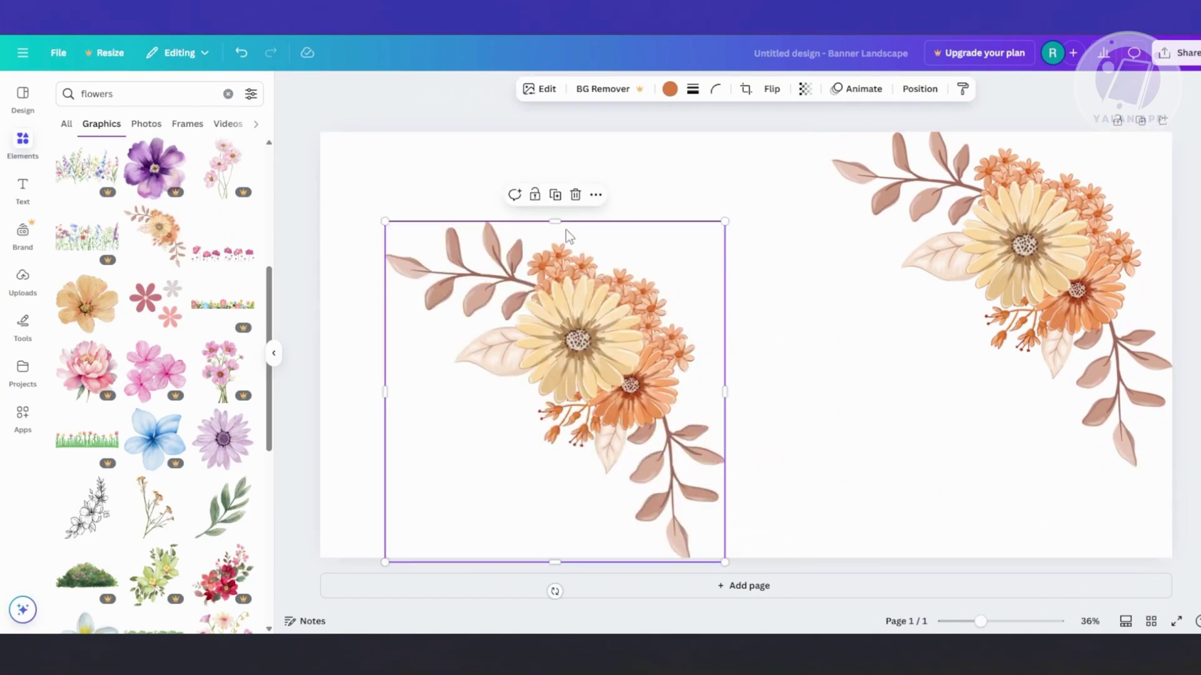
pyautogui.moveTo(555, 591); pyautogui.dragTo(555, 223)
pyautogui.moveTo(542, 431); pyautogui.dragTo(477, 431)
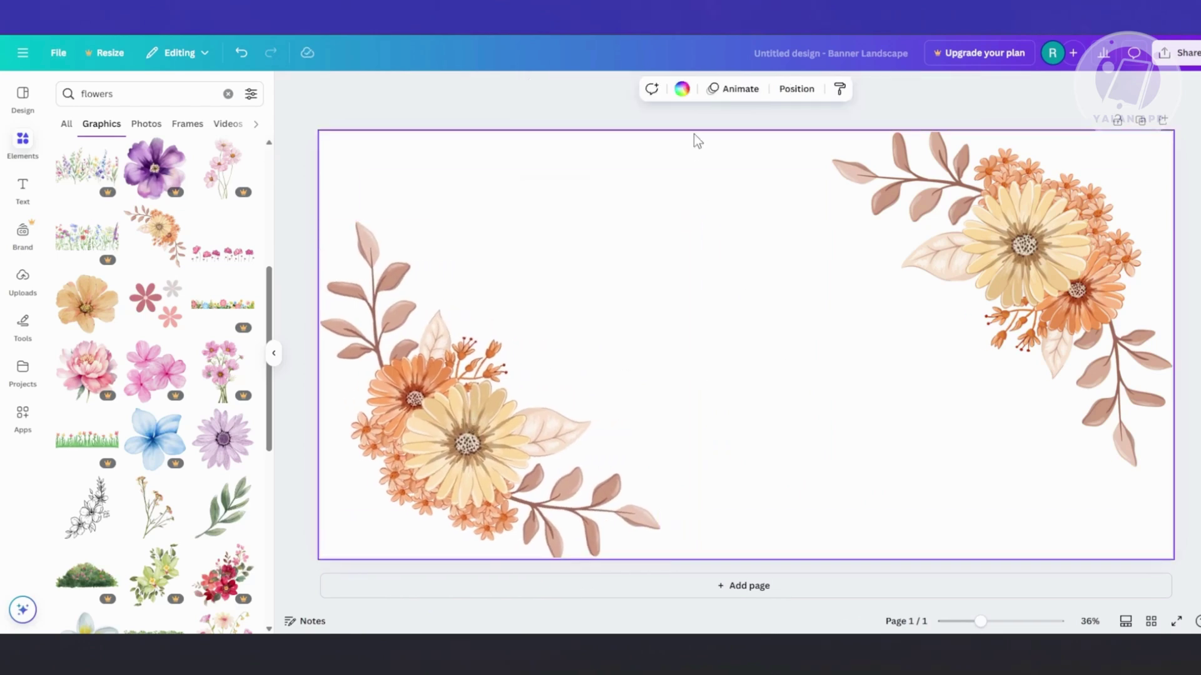
# Step: Set the banner's background to the light beige taken from the flower graphic's photo colors
pyautogui.click(681, 88)
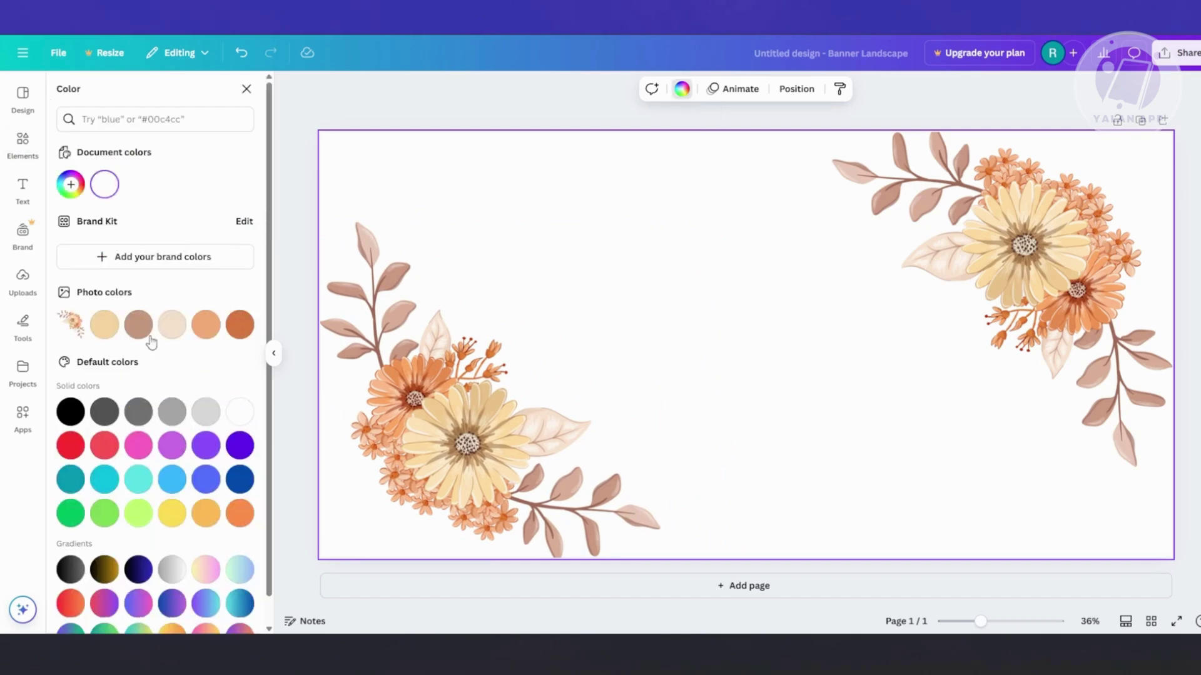
pyautogui.click(174, 325)
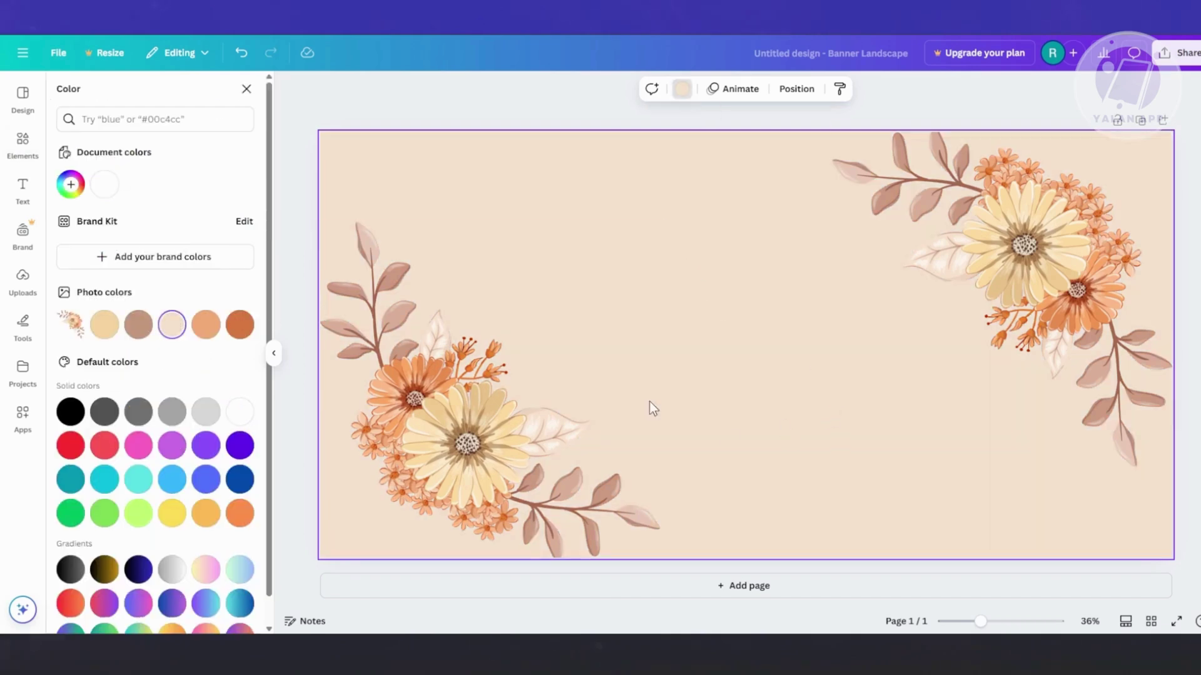
# Step: Add the "Innovation AT WORK" font combination from the text library to the banner
pyautogui.click(23, 188)
pyautogui.scroll(-2, 187, 401)
pyautogui.scroll(-6, 190, 407)
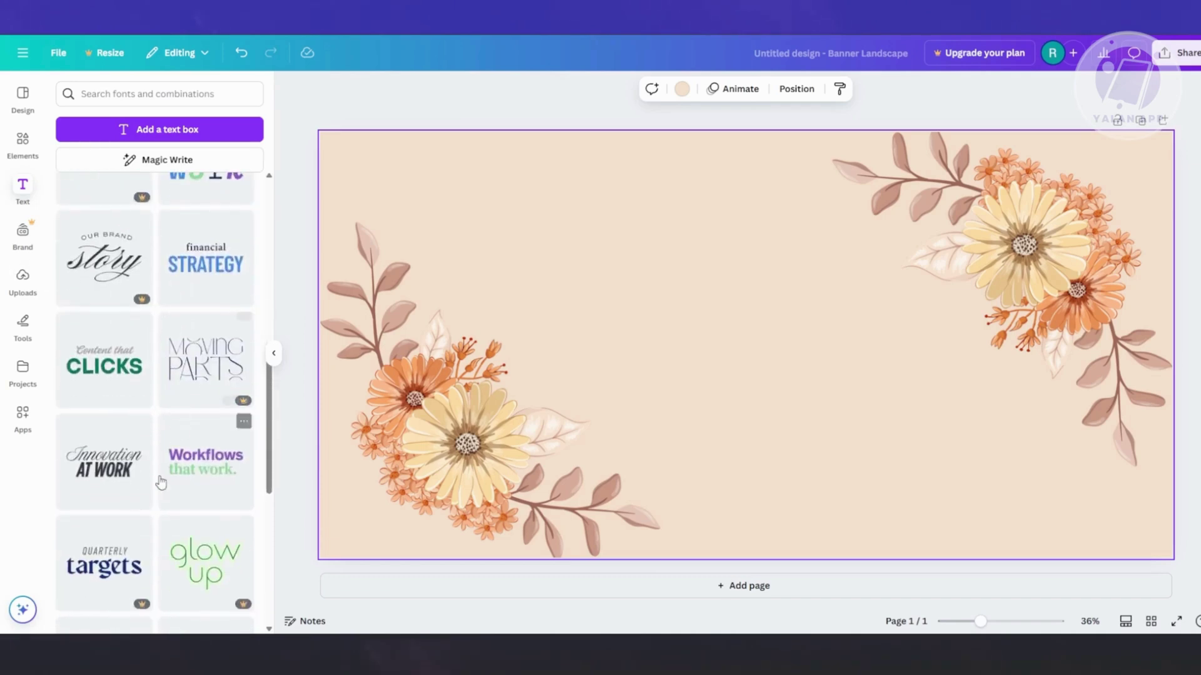
pyautogui.scroll(-3, 128, 450)
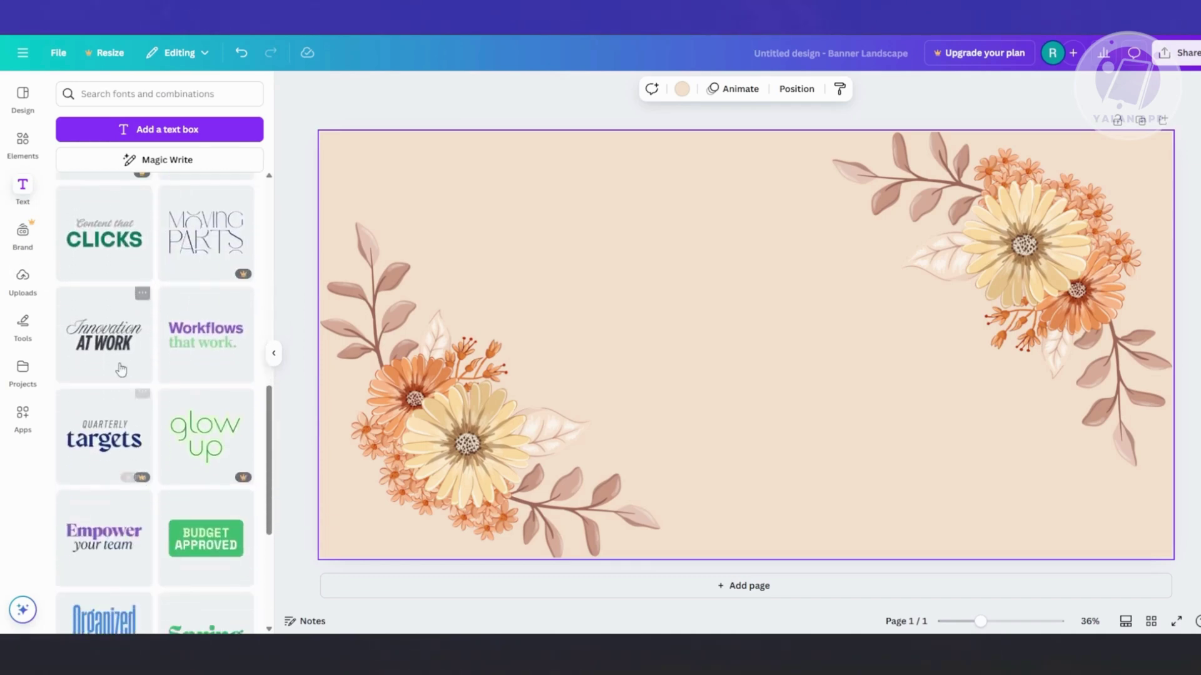
pyautogui.click(121, 370)
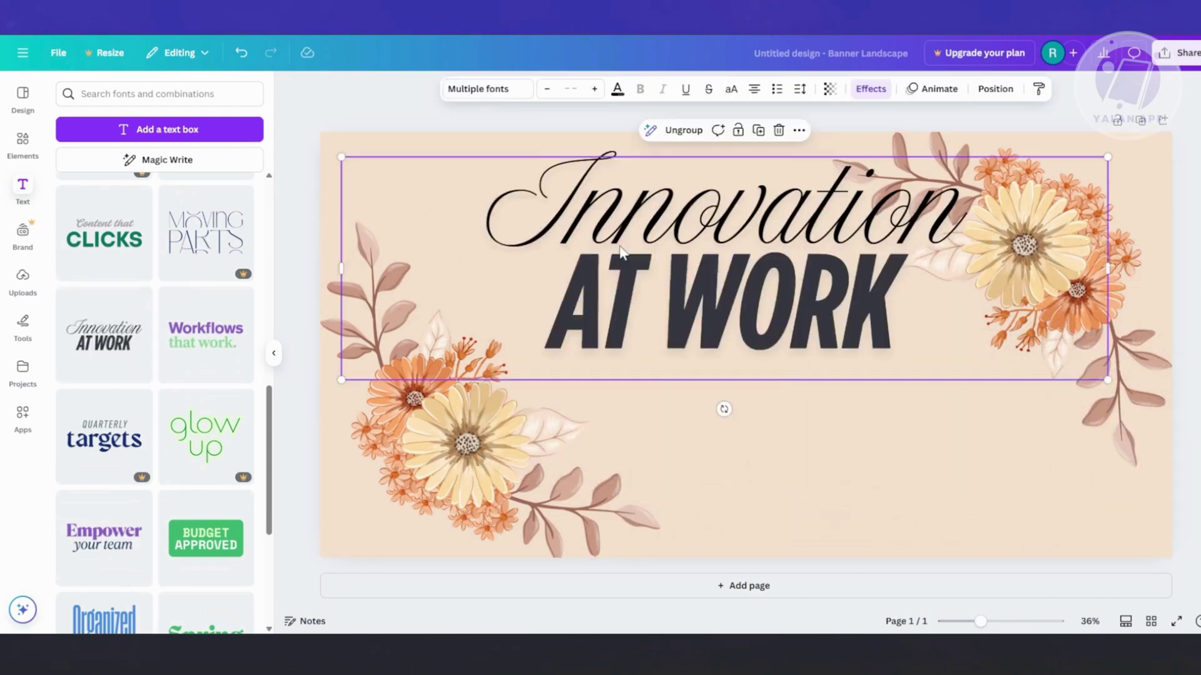
# Step: Shrink the "Innovation AT WORK" text group to about size 309 for "AT WORK" and center it between the floral corners
pyautogui.moveTo(338, 195); pyautogui.dragTo(576, 260)
pyautogui.moveTo(850, 312); pyautogui.dragTo(741, 323)
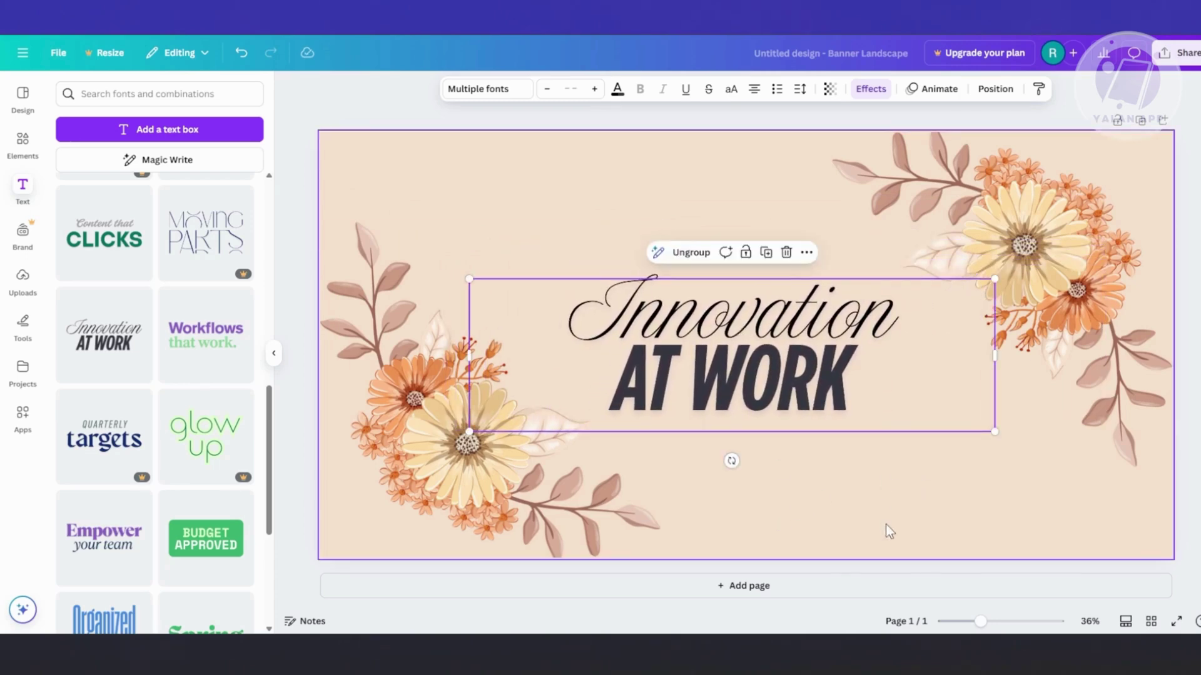
pyautogui.click(894, 517)
pyautogui.moveTo(727, 322); pyautogui.dragTo(736, 320)
pyautogui.click(744, 347)
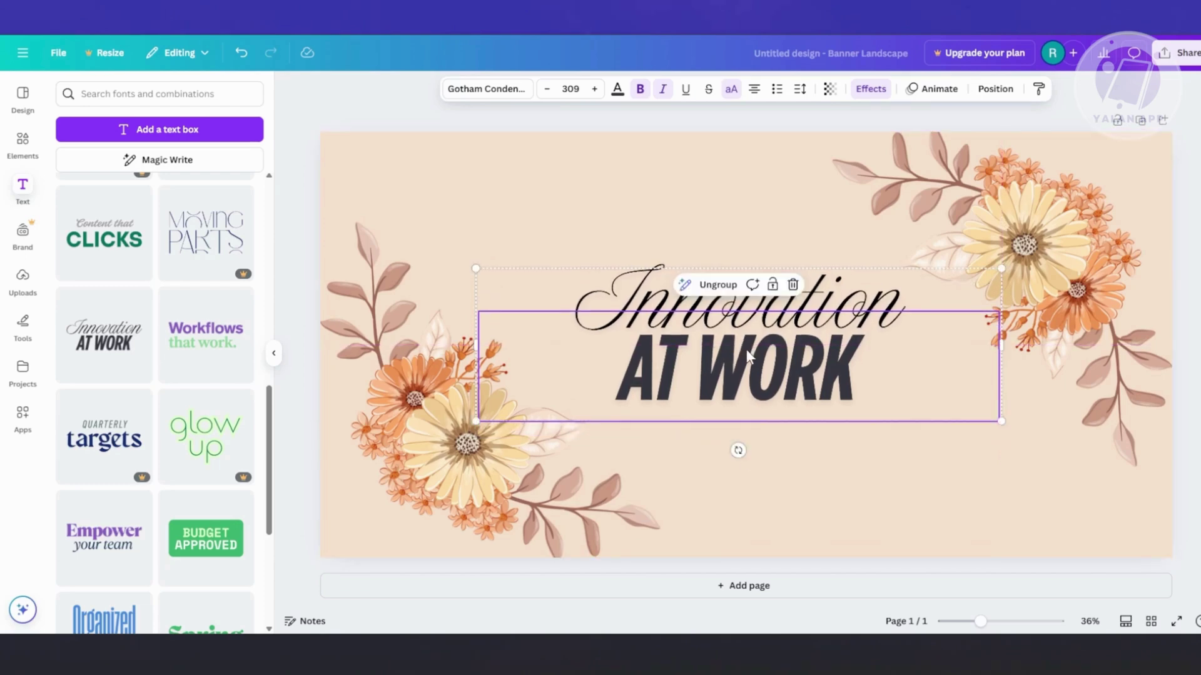
# Step: Download the banner design as a PNG file
pyautogui.click(1178, 52)
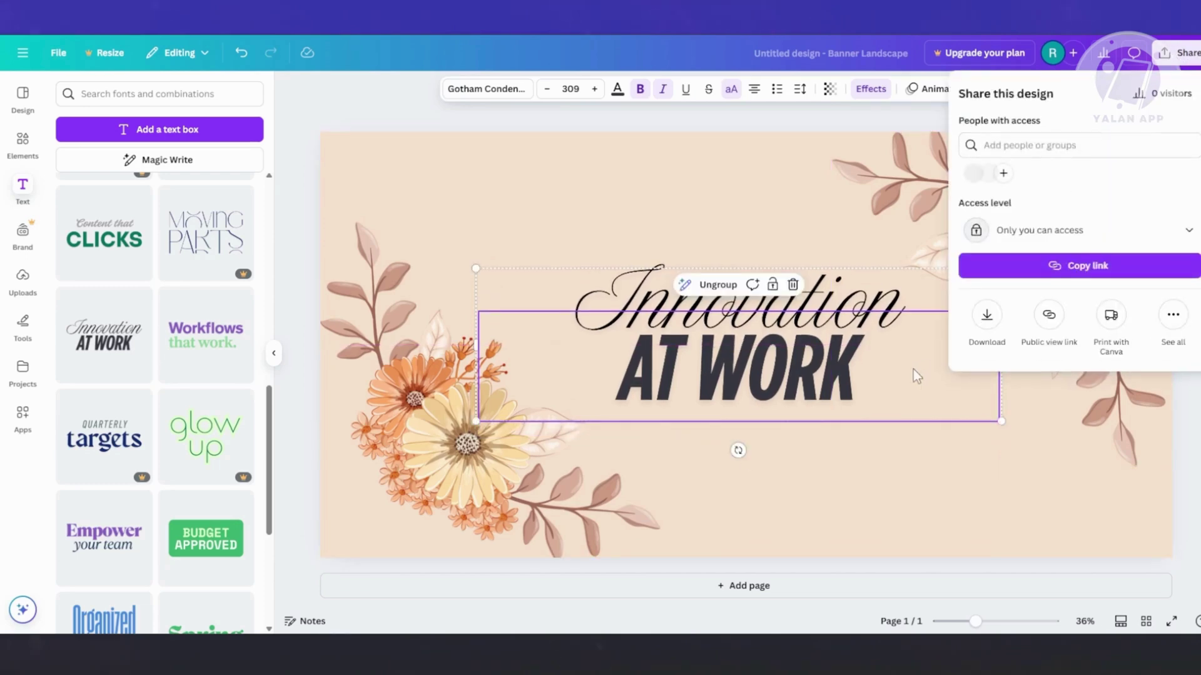
pyautogui.click(987, 316)
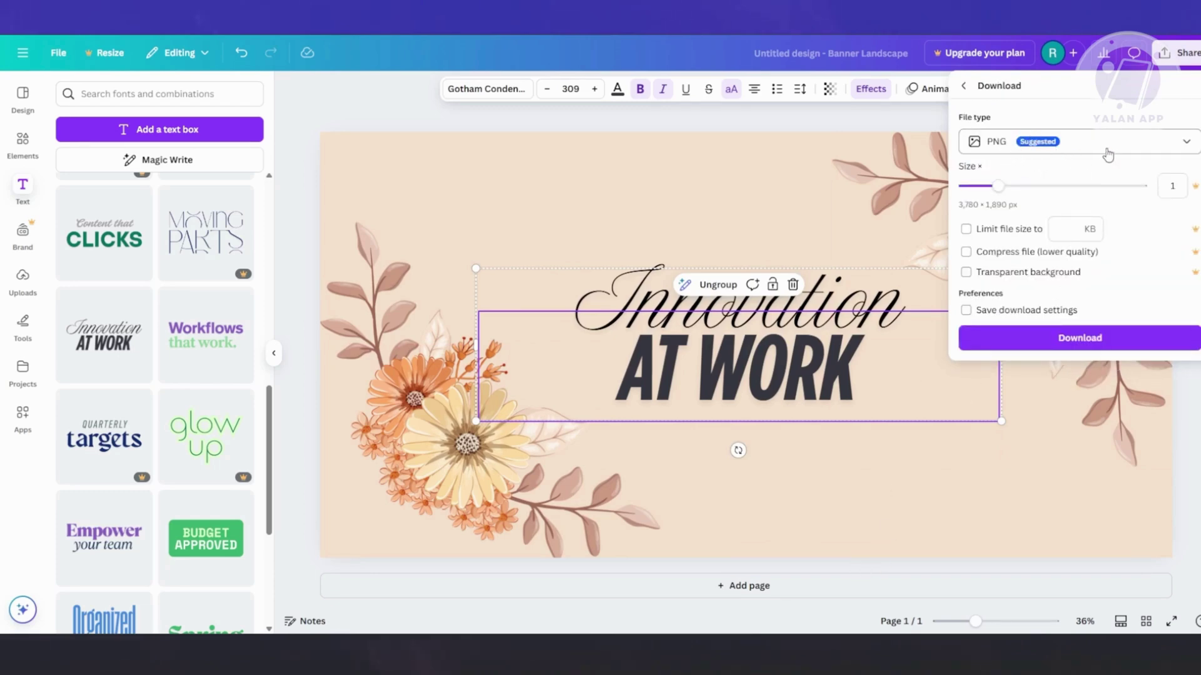
pyautogui.click(1079, 337)
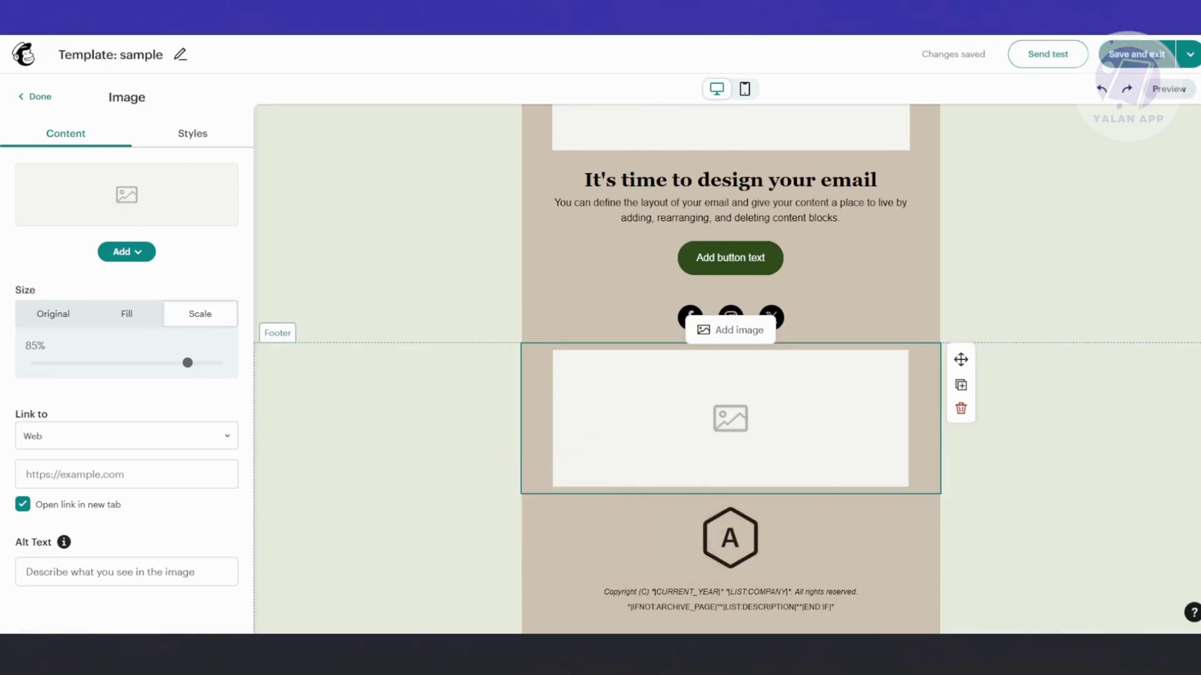
# Step: In Mailchimp, upload "Untitled design.png" from the Downloads folder into the template's footer image block
pyautogui.click(122, 252)
pyautogui.click(144, 285)
pyautogui.click(513, 145)
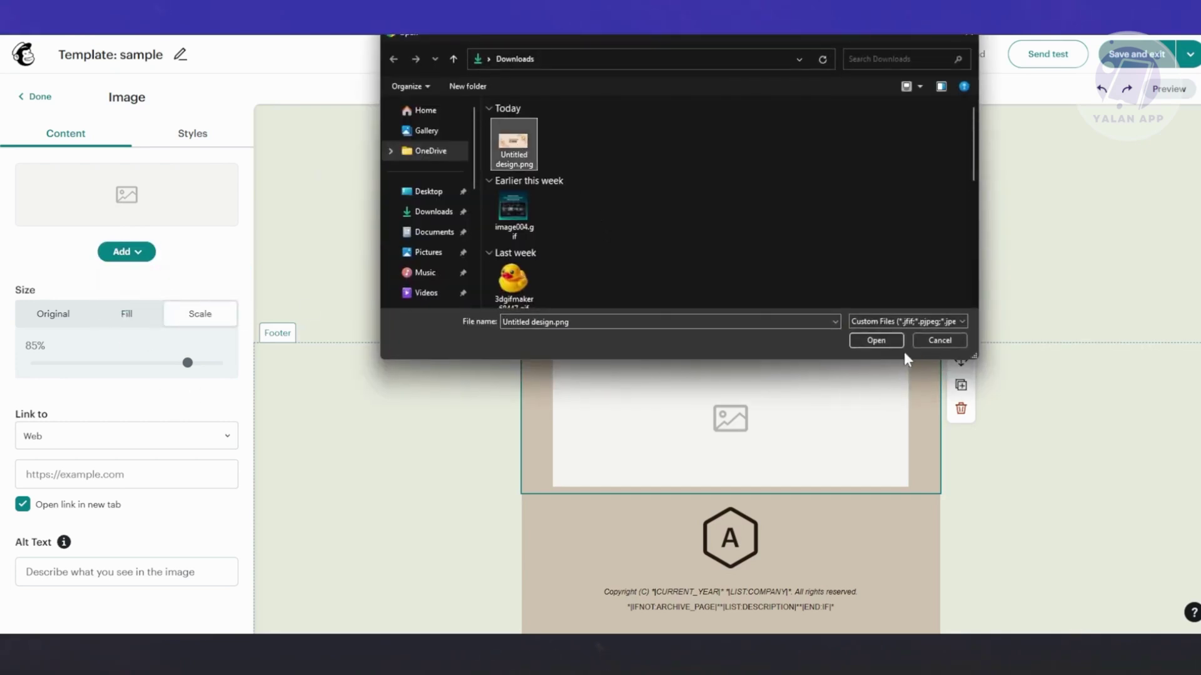
pyautogui.click(875, 340)
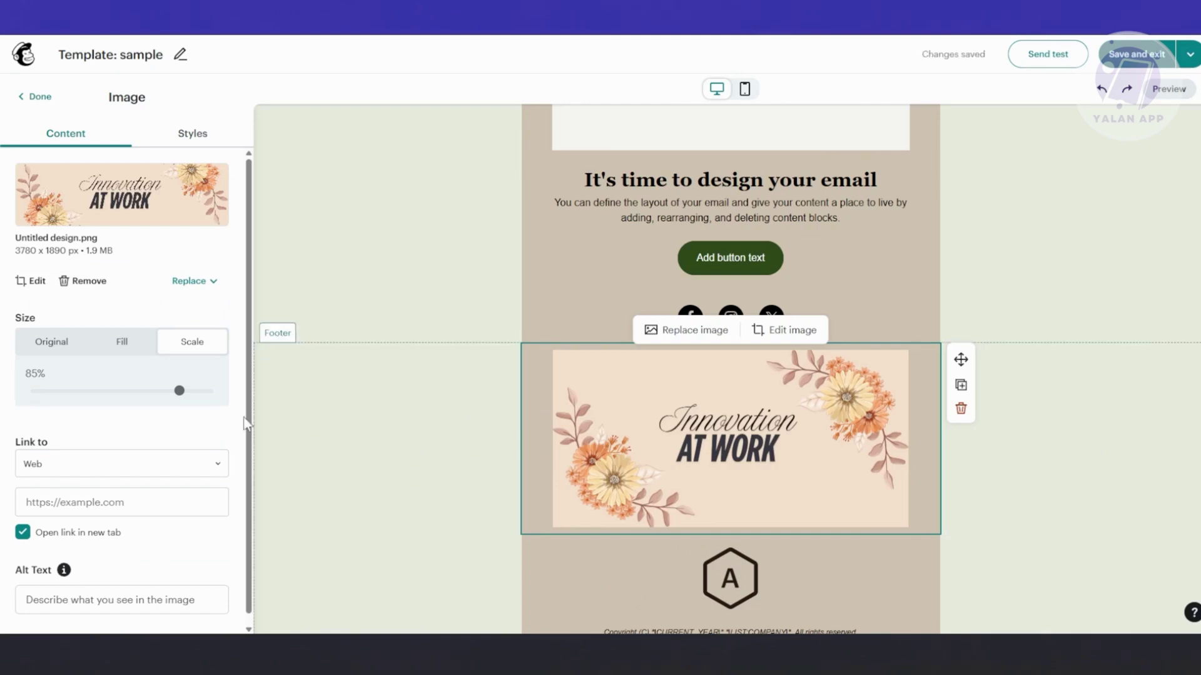
# Step: Try the Original, Fill and Scale size options on the footer banner image, including a smaller scale
pyautogui.click(53, 346)
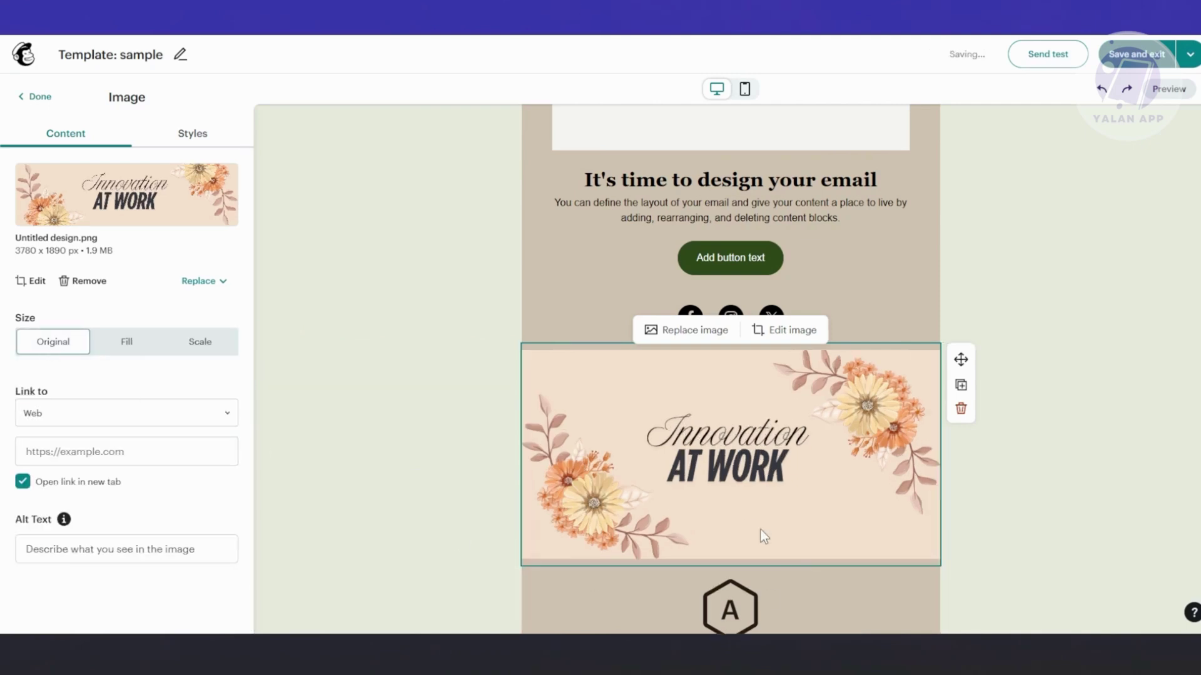
pyautogui.click(127, 343)
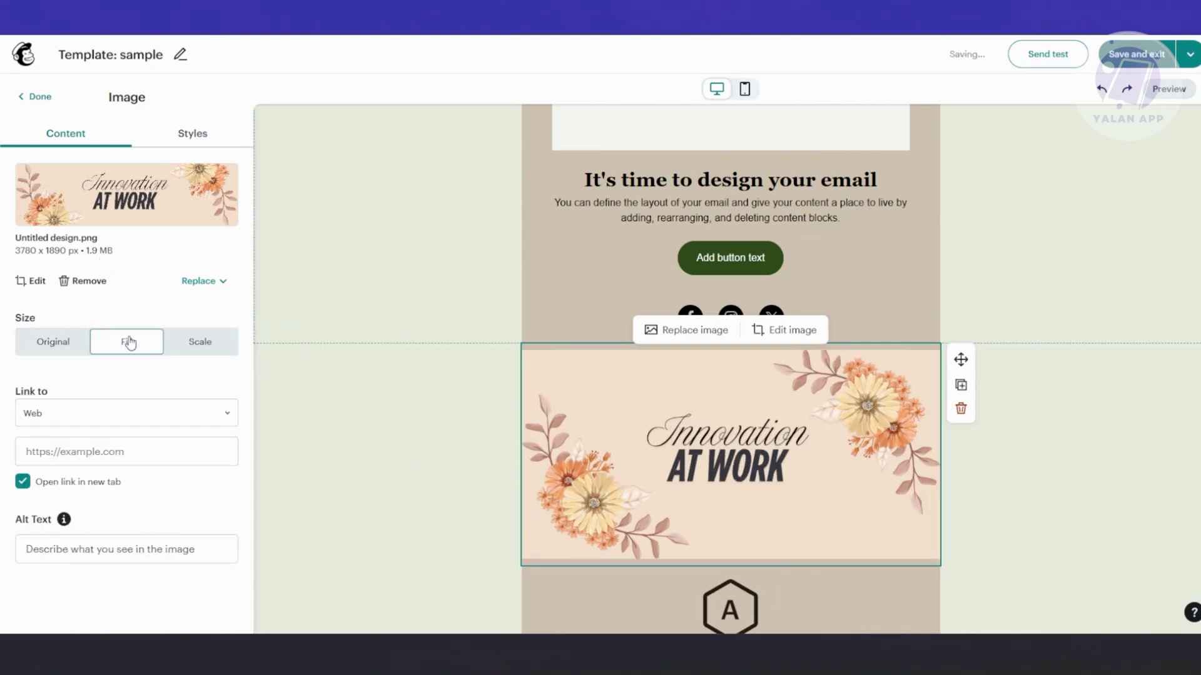
pyautogui.click(200, 342)
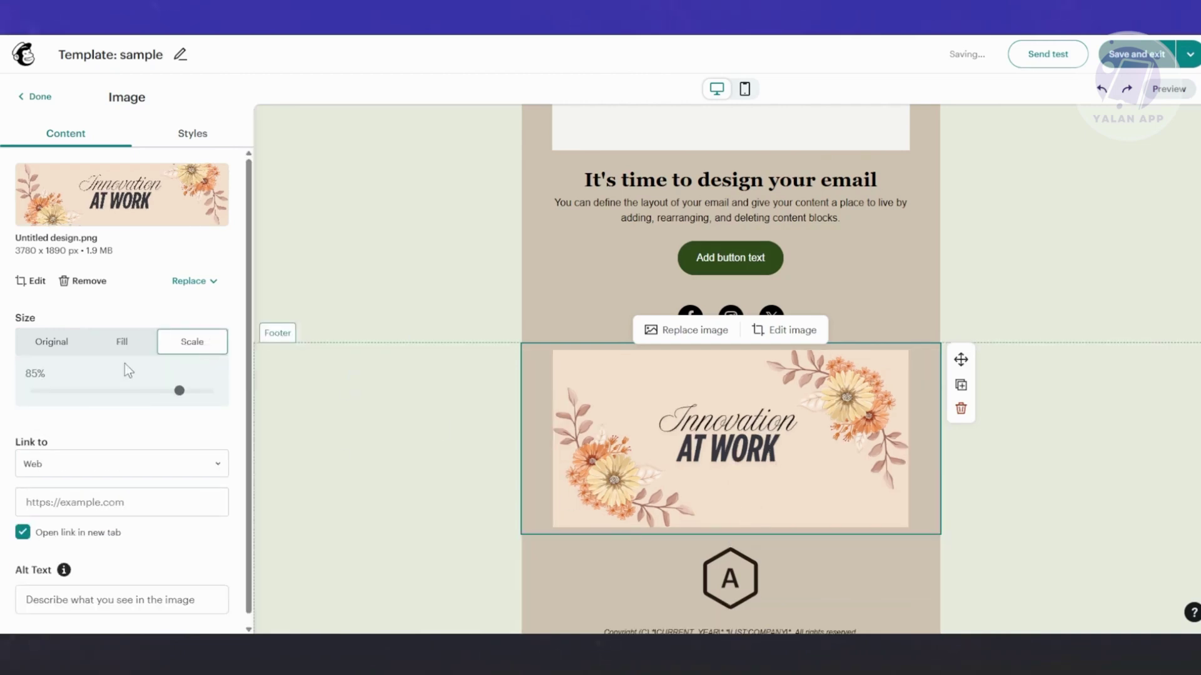
pyautogui.click(124, 342)
pyautogui.click(191, 343)
pyautogui.moveTo(179, 391); pyautogui.dragTo(137, 394)
pyautogui.click(124, 342)
pyautogui.click(193, 345)
# Step: Set the footer banner image's size to Fill and finish editing the image block
pyautogui.click(146, 347)
pyautogui.scroll(-3, 586, 449)
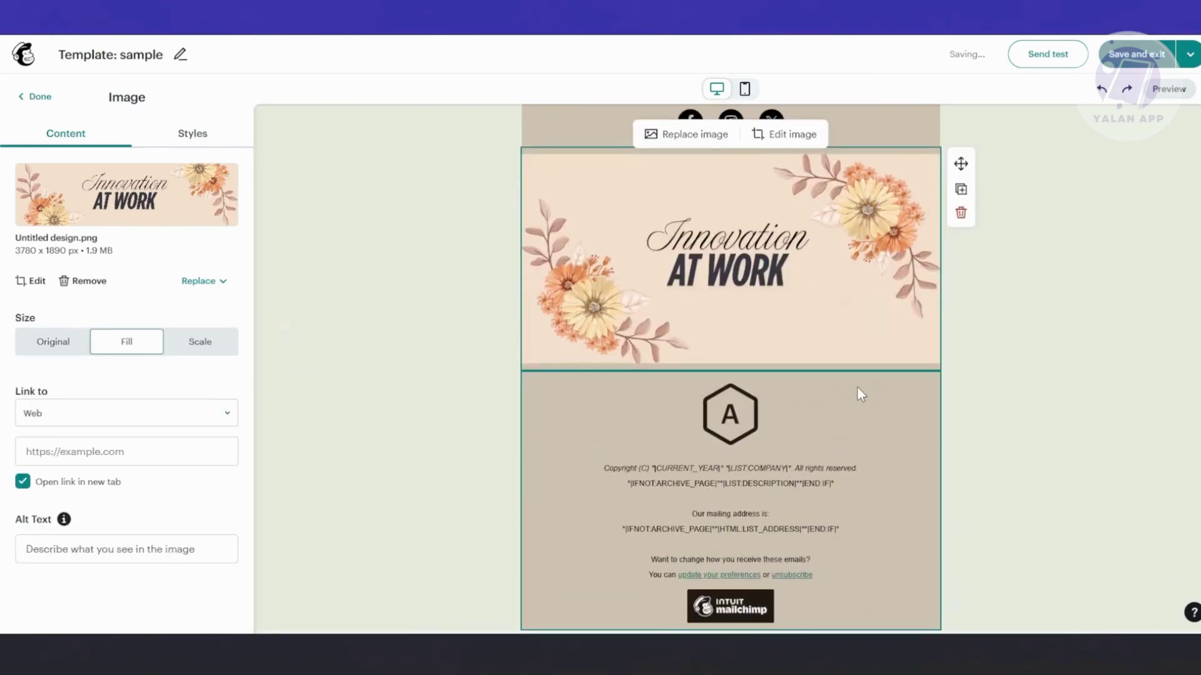
pyautogui.scroll(2, 868, 435)
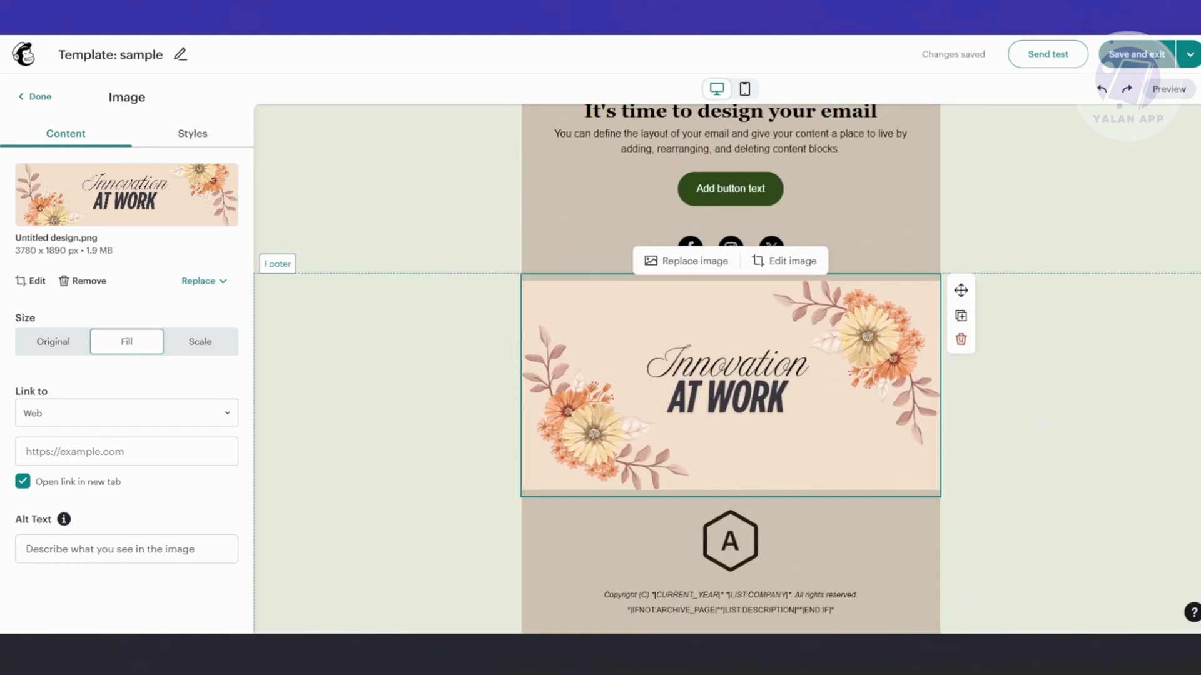
pyautogui.press('Escape')
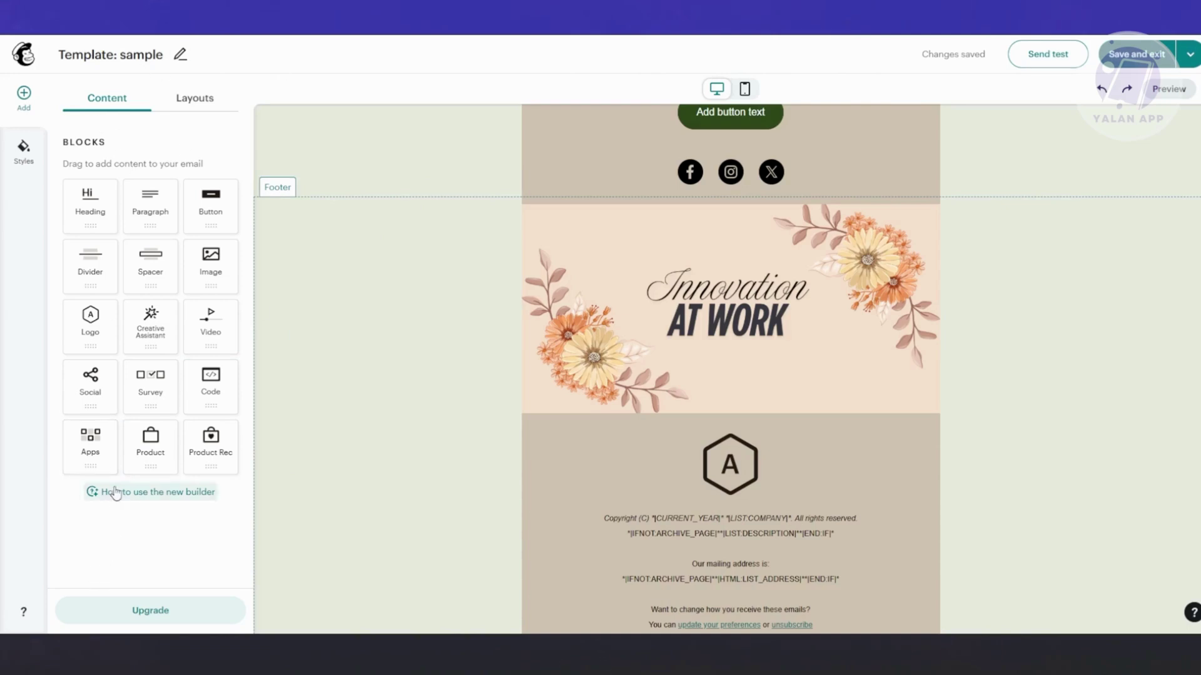
# Step: Place an Apps block below the footer banner, look through its available apps, and open the app management page
pyautogui.moveTo(89, 440); pyautogui.dragTo(714, 445)
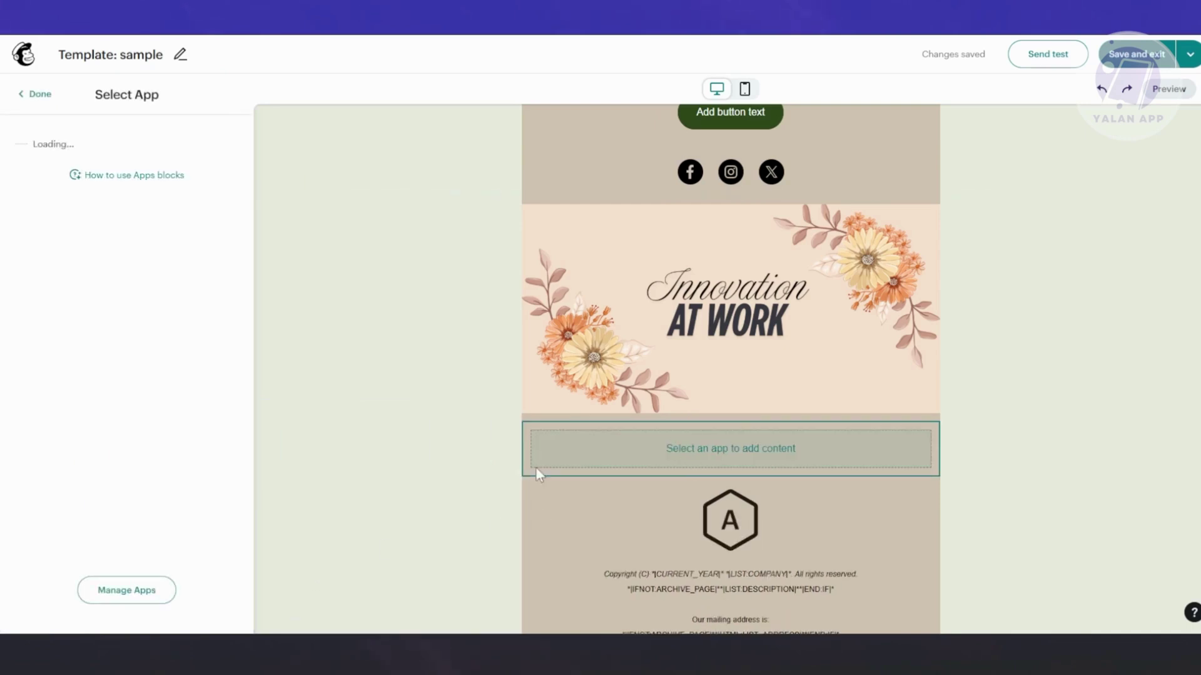
pyautogui.scroll(-2, 231, 418)
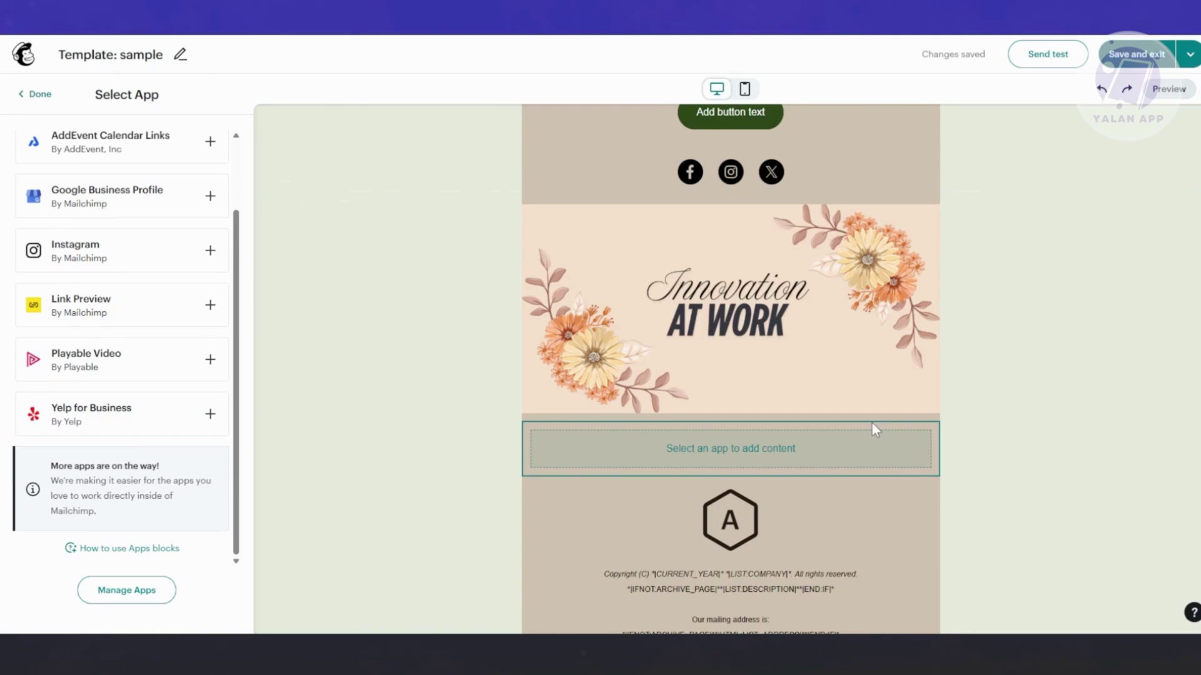
pyautogui.scroll(2, 107, 454)
pyautogui.click(125, 593)
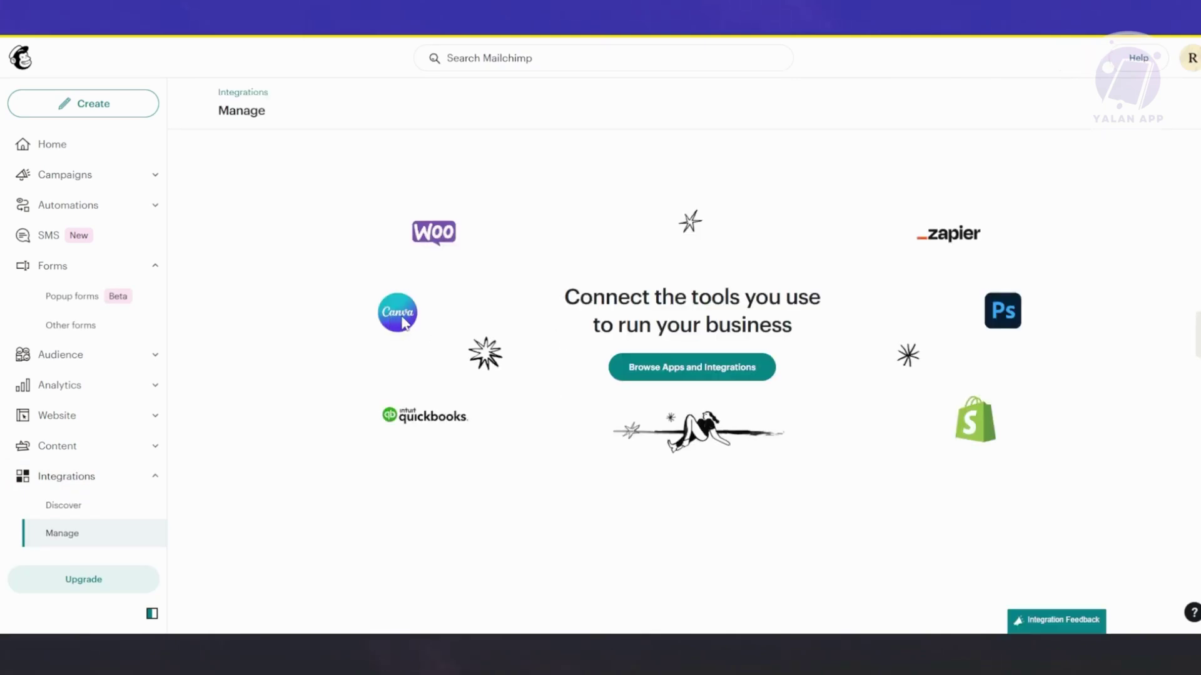
# Step: Browse Mailchimp's apps and integrations, search for "canva", and open the Canva integration's page
pyautogui.click(679, 378)
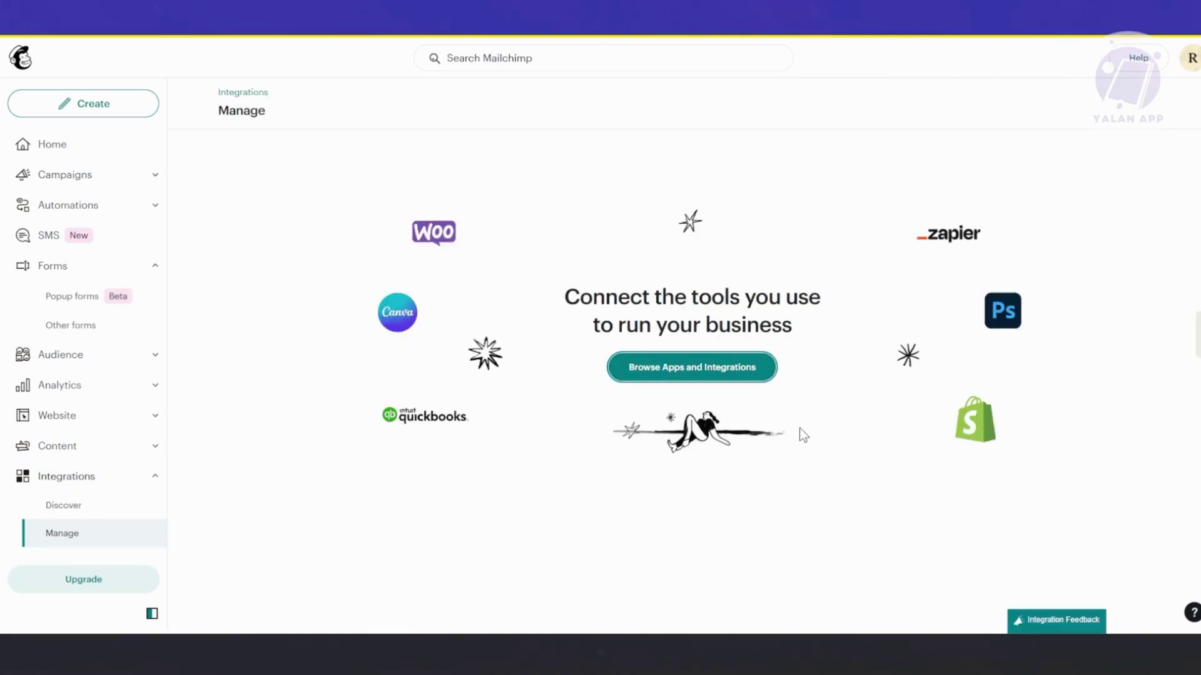
pyautogui.click(622, 196)
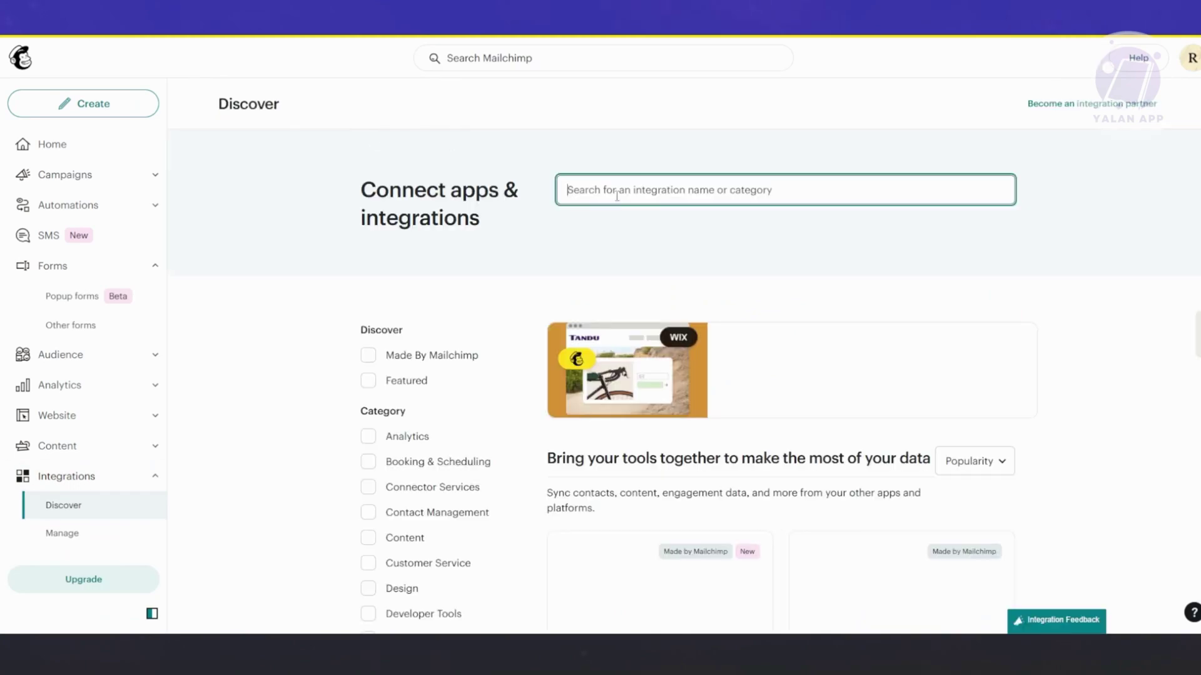
pyautogui.write('canva')
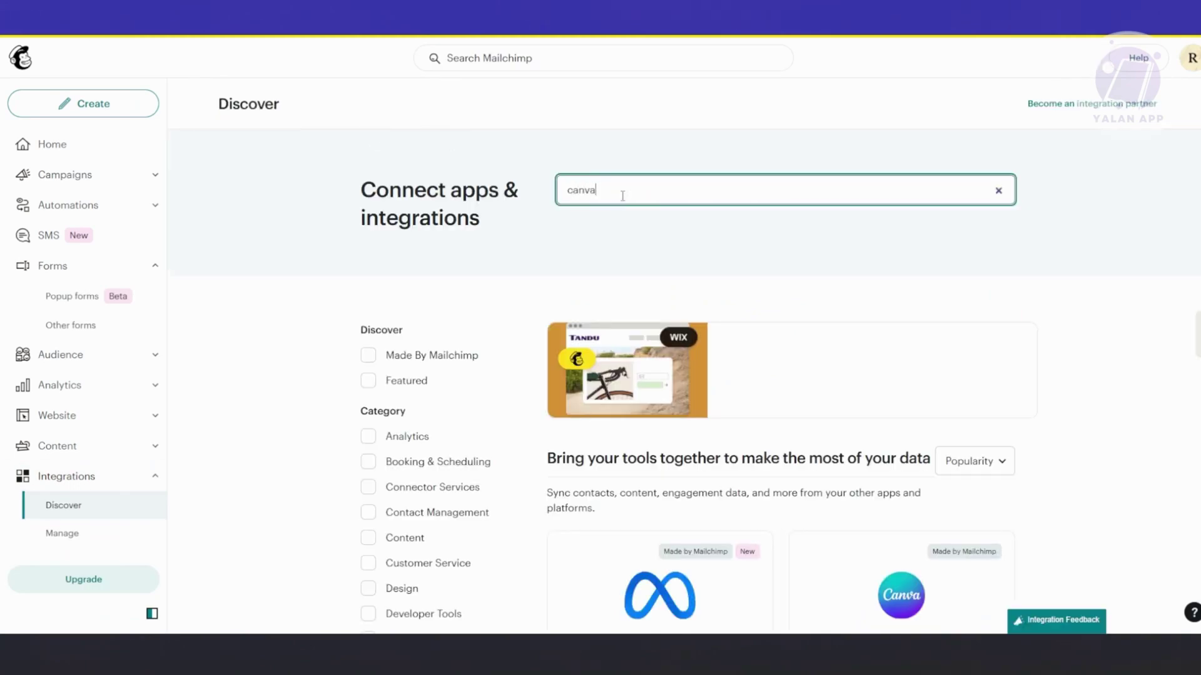
pyautogui.scroll(-2, 622, 370)
pyautogui.click(691, 323)
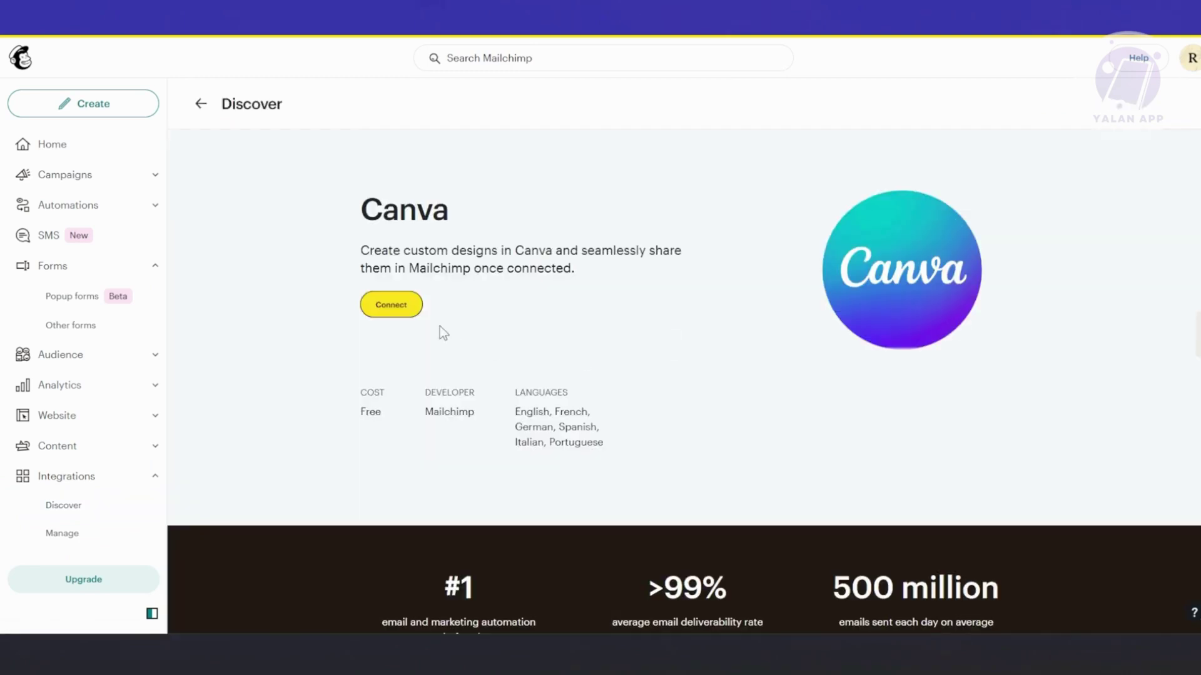
# Step: Connect the Canva integration to Mailchimp, allow access to the Canva account, and review the integration's page
pyautogui.moveTo(362, 249); pyautogui.dragTo(634, 287)
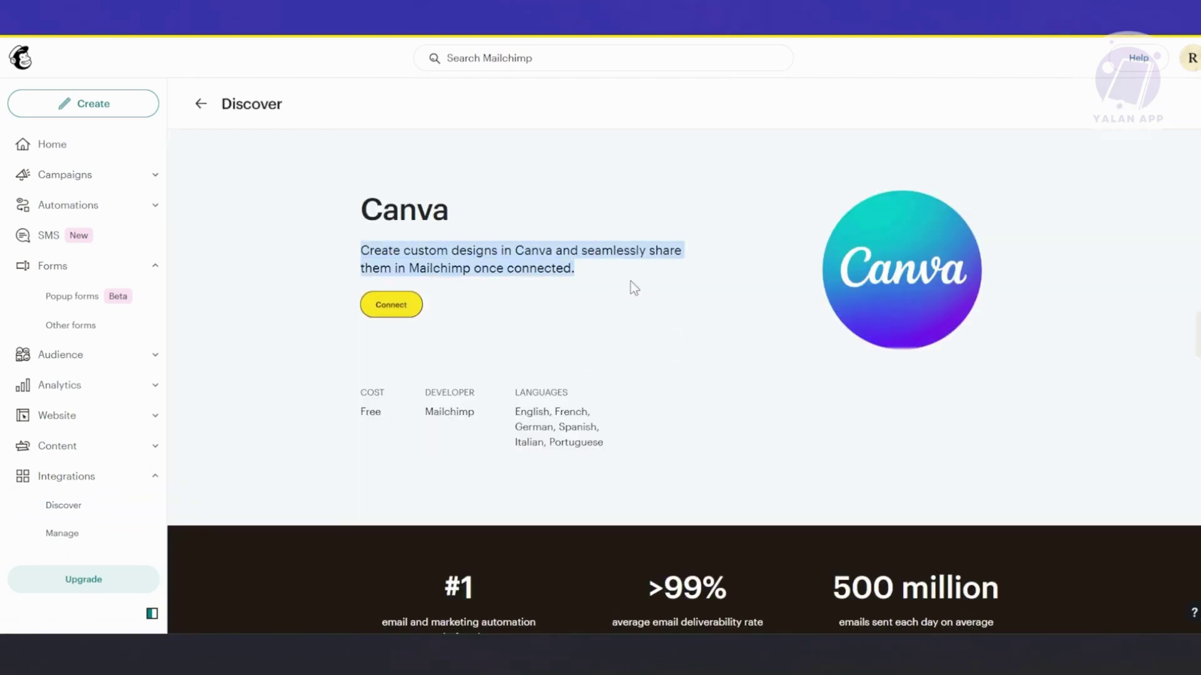
pyautogui.click(394, 310)
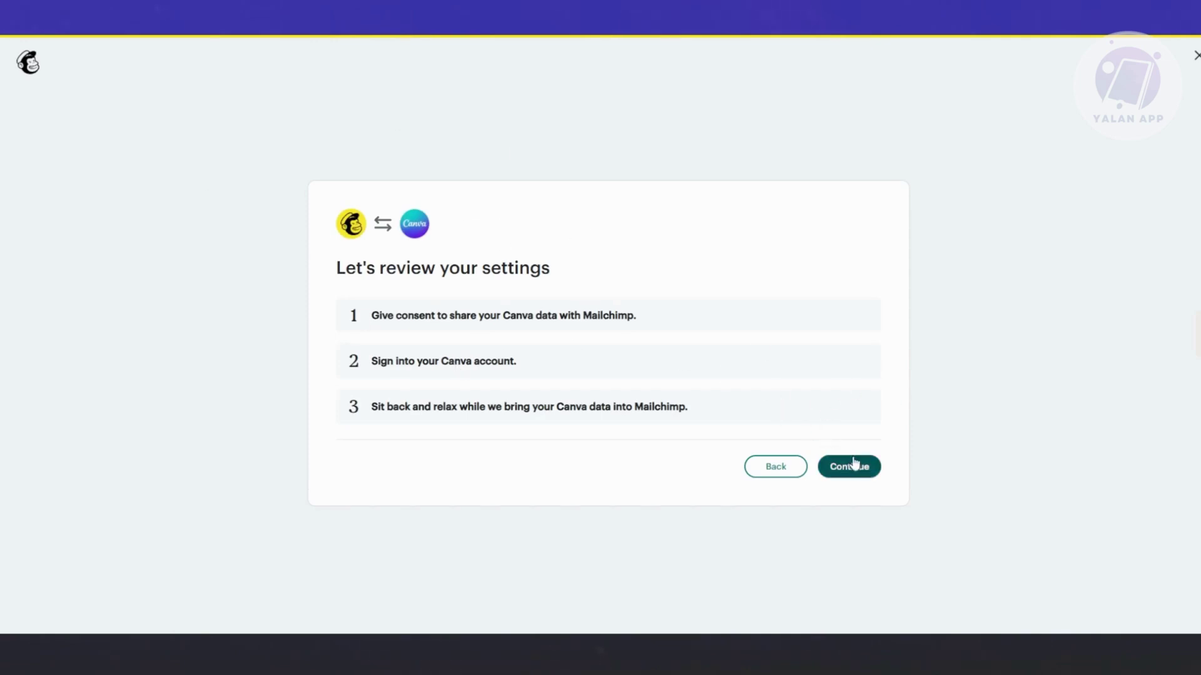
pyautogui.click(863, 475)
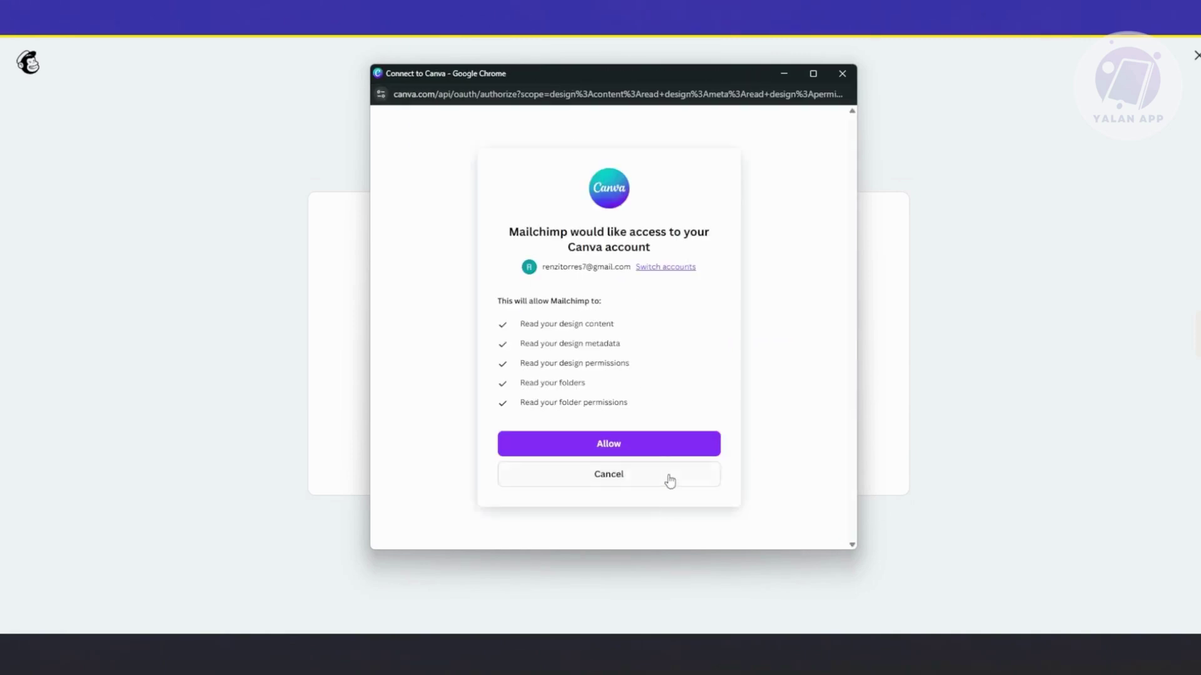
pyautogui.click(665, 446)
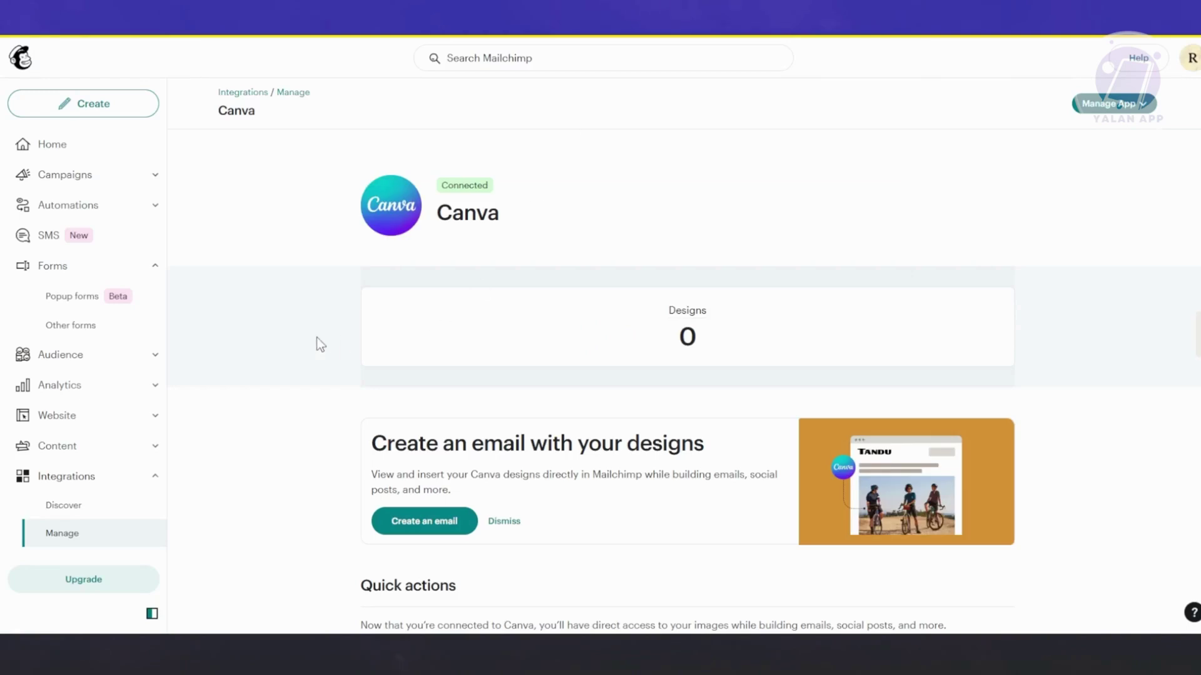
pyautogui.scroll(-4, 366, 303)
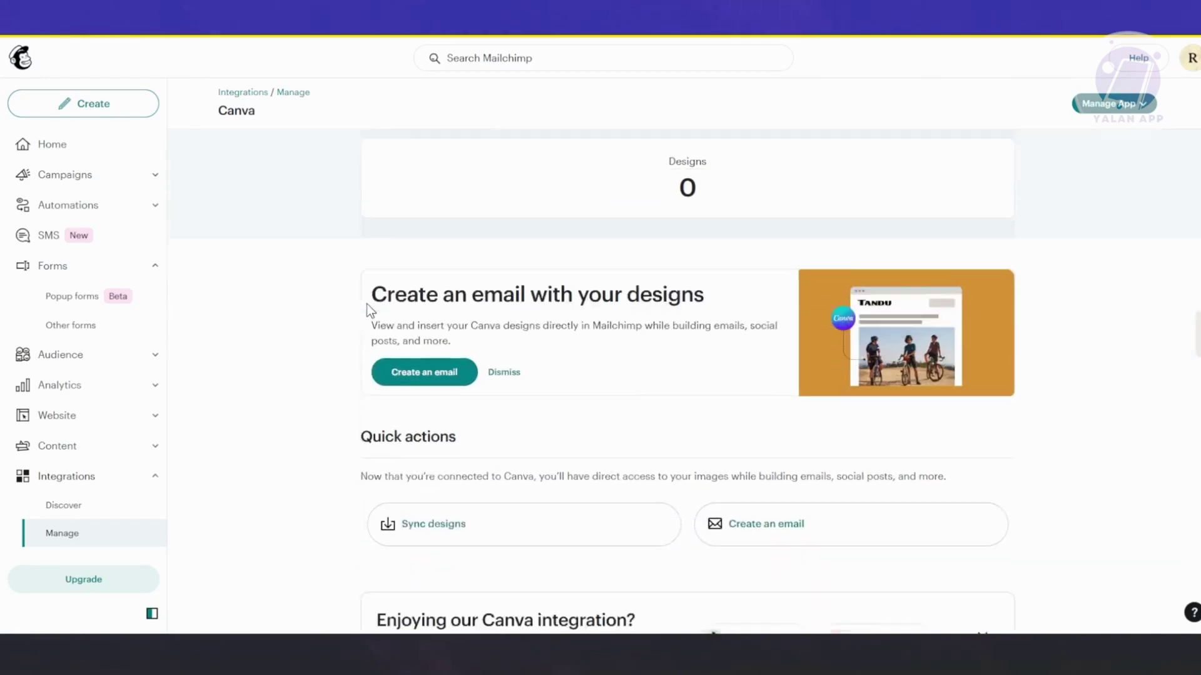
pyautogui.scroll(2, 324, 159)
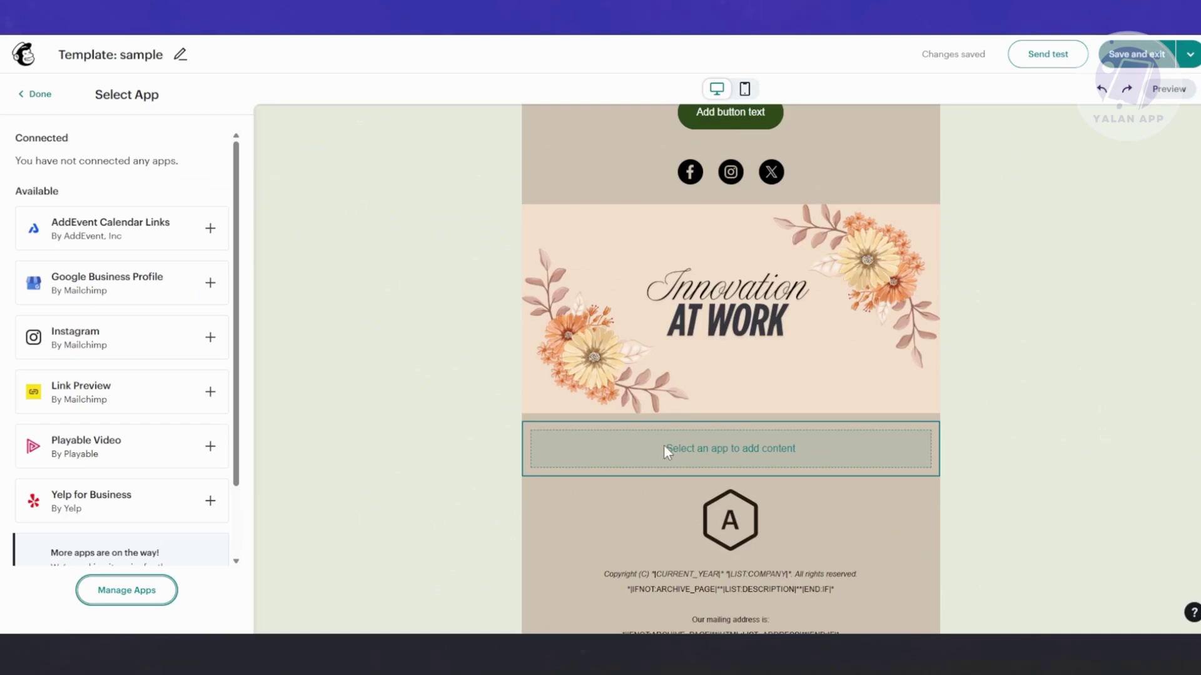
# Step: Return to the sample template, check the Apps block's app list for Canva, and close the app selection
pyautogui.scroll(-2, 185, 434)
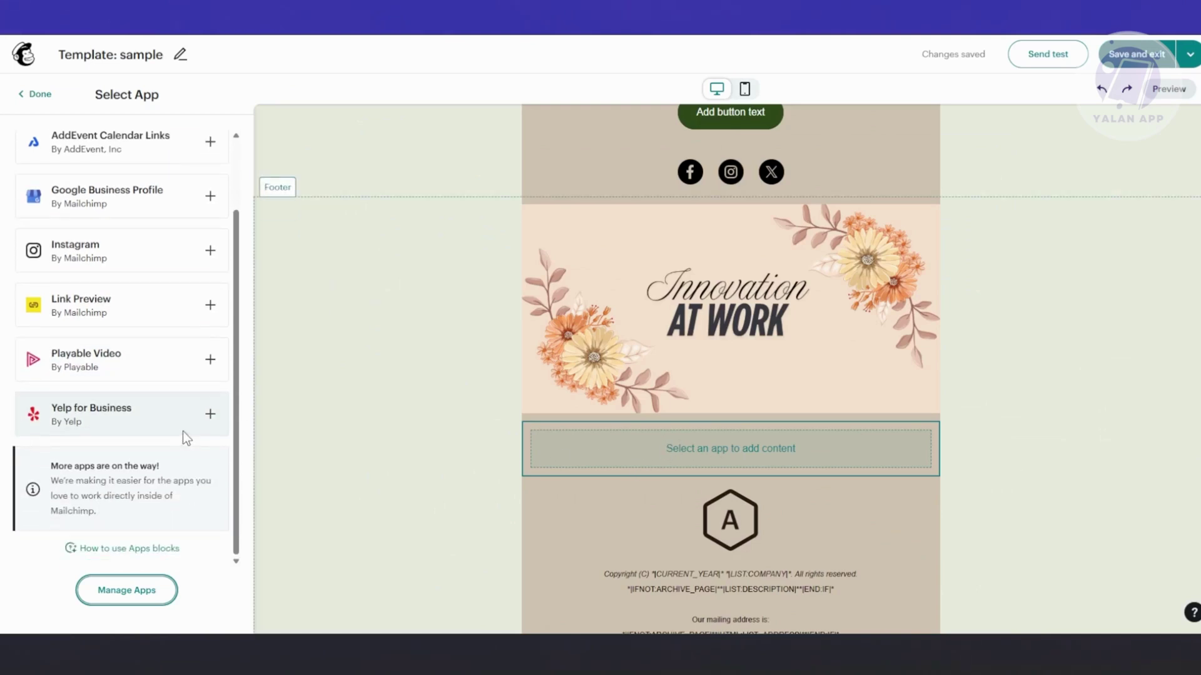
pyautogui.scroll(2, 185, 434)
pyautogui.click(36, 94)
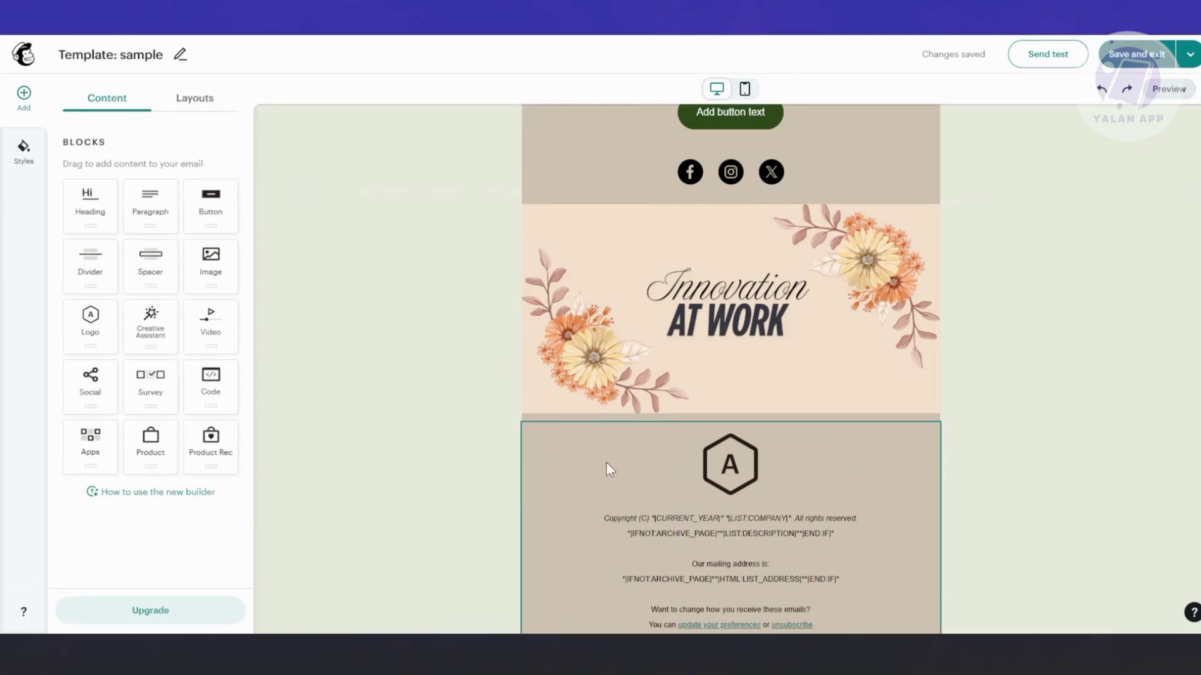
# Step: Place a new Apps block below the footer banner, check its app list, and view the Canva integration's management page
pyautogui.scroll(-1, 609, 448)
pyautogui.moveTo(90, 445); pyautogui.dragTo(649, 434)
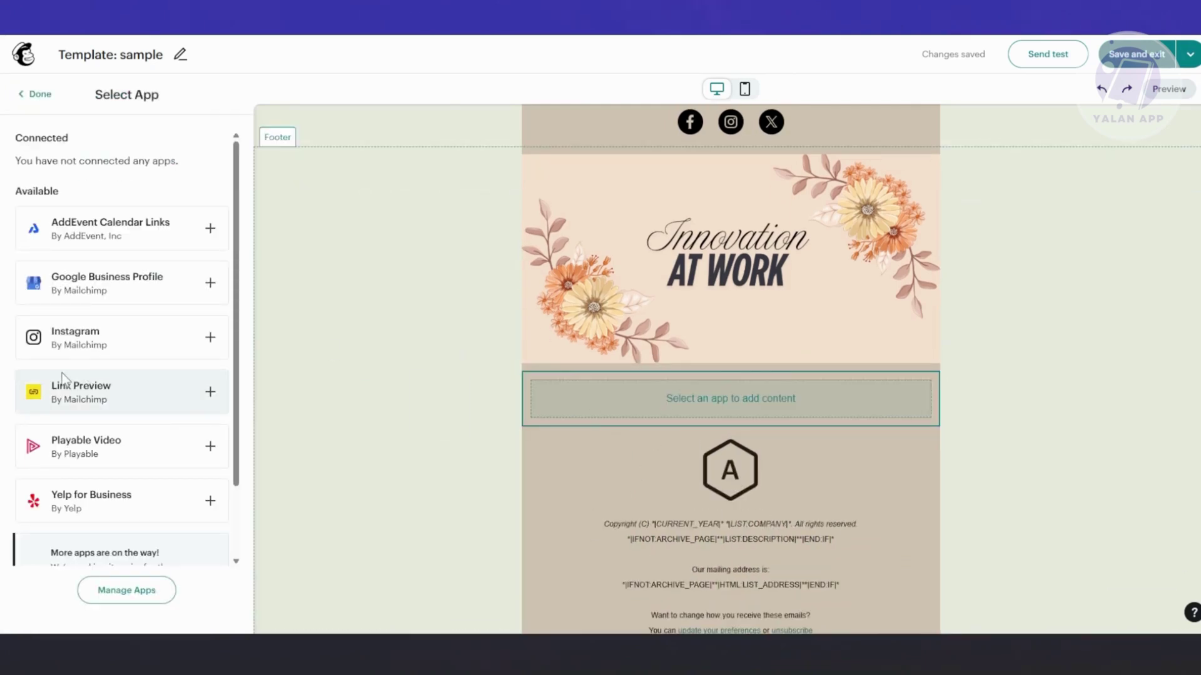
pyautogui.scroll(-2, 74, 360)
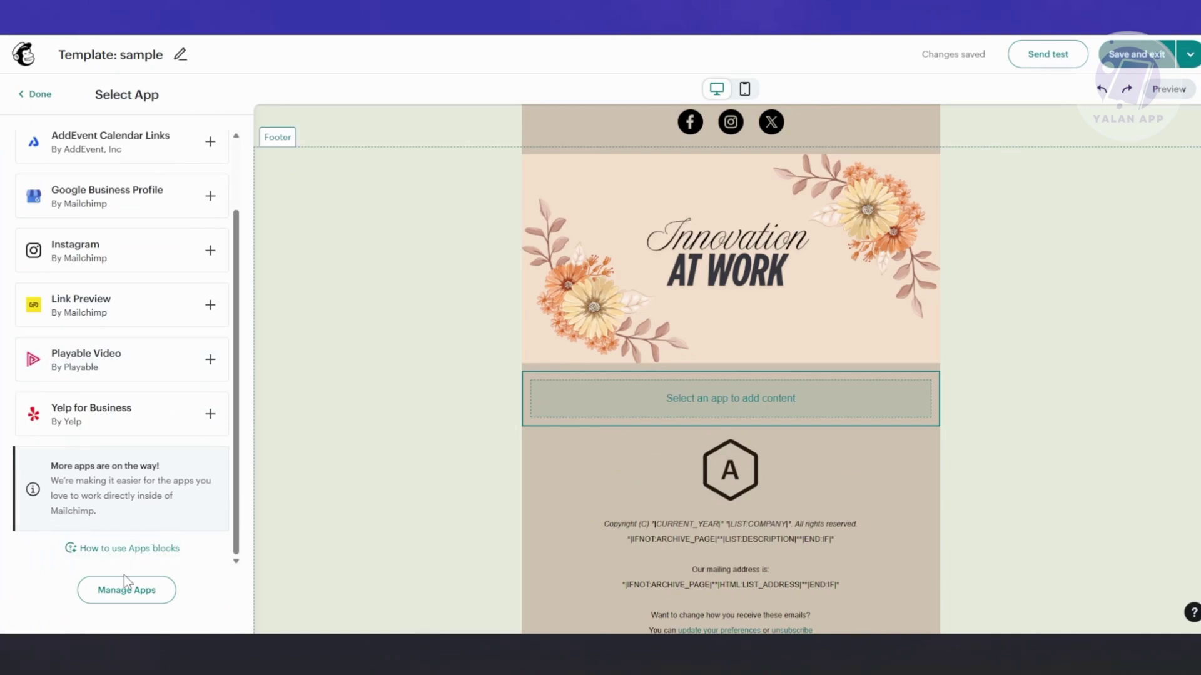
pyautogui.click(129, 590)
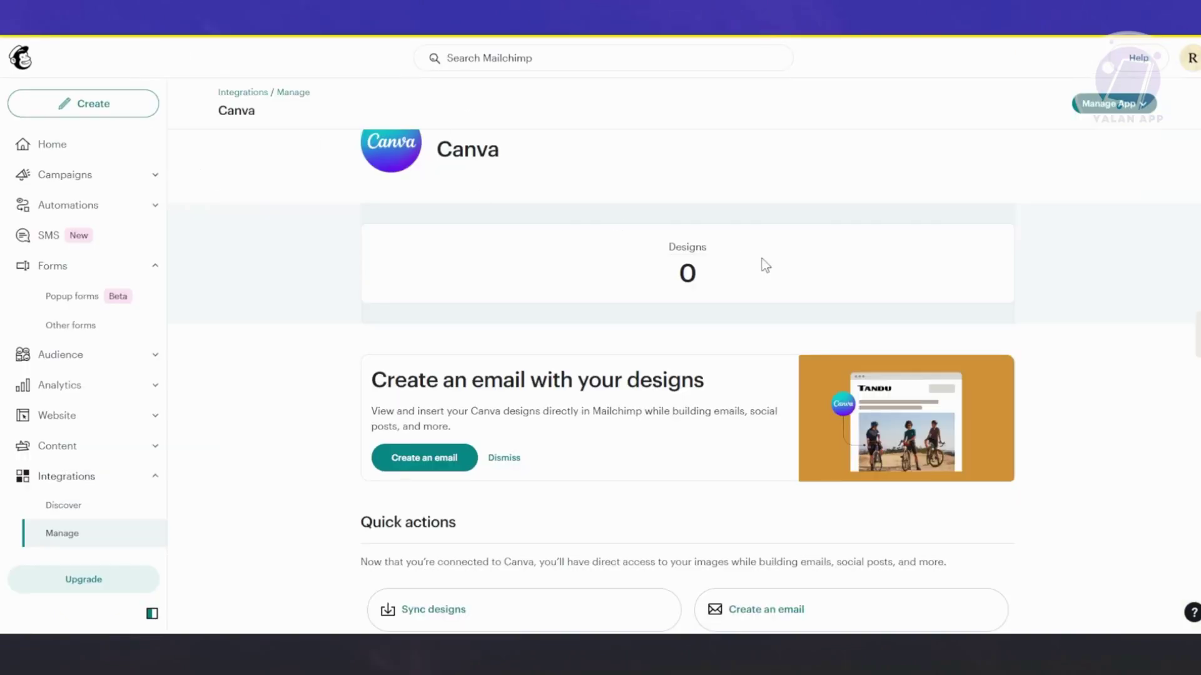
pyautogui.scroll(1, 776, 284)
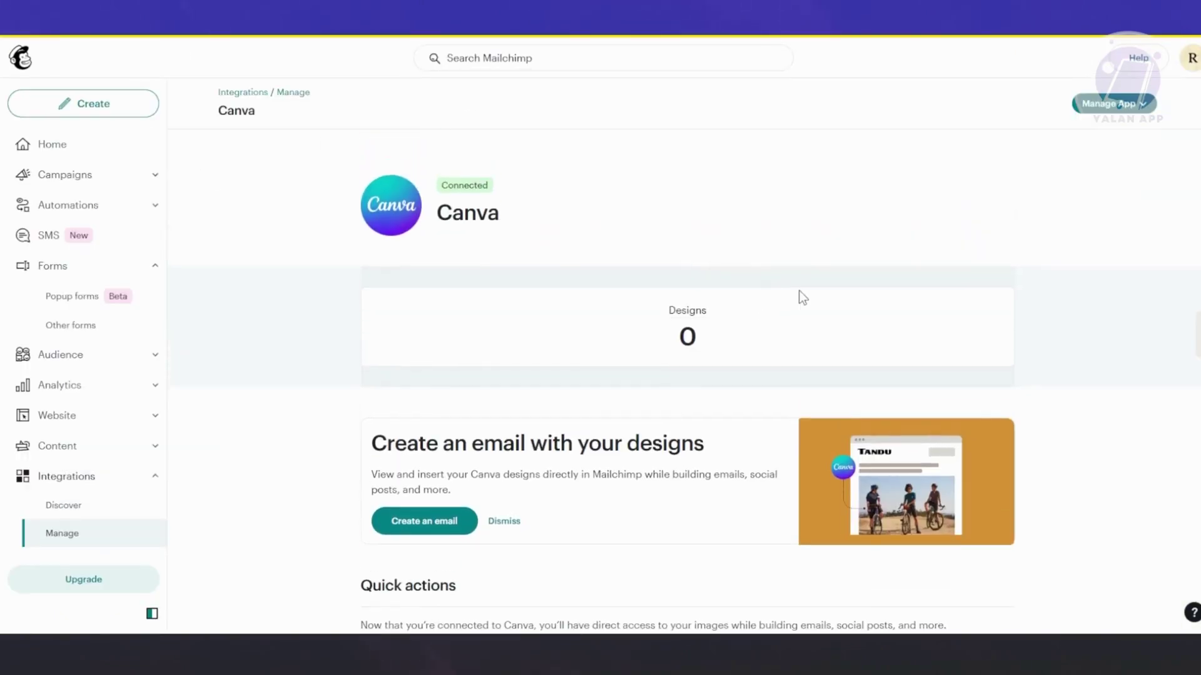
# Step: Review the Canva integration's page, then create an email from it and choose to design it from scratch
pyautogui.scroll(-5, 798, 290)
pyautogui.scroll(2, 598, 306)
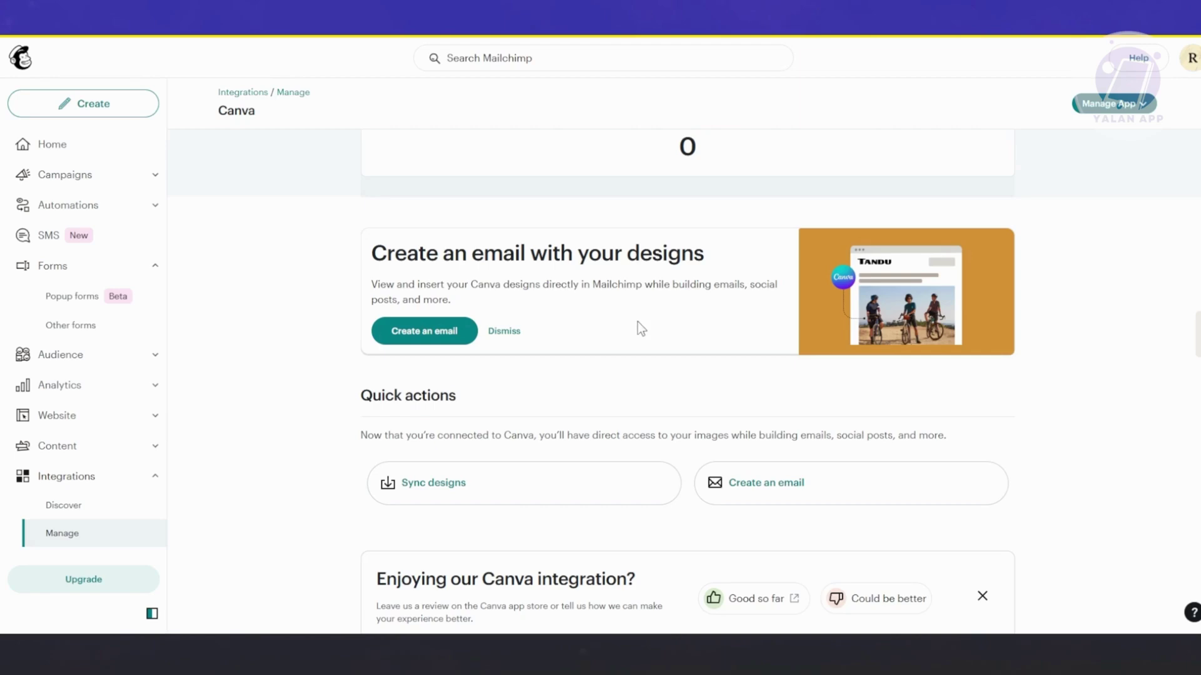
pyautogui.scroll(-2, 735, 326)
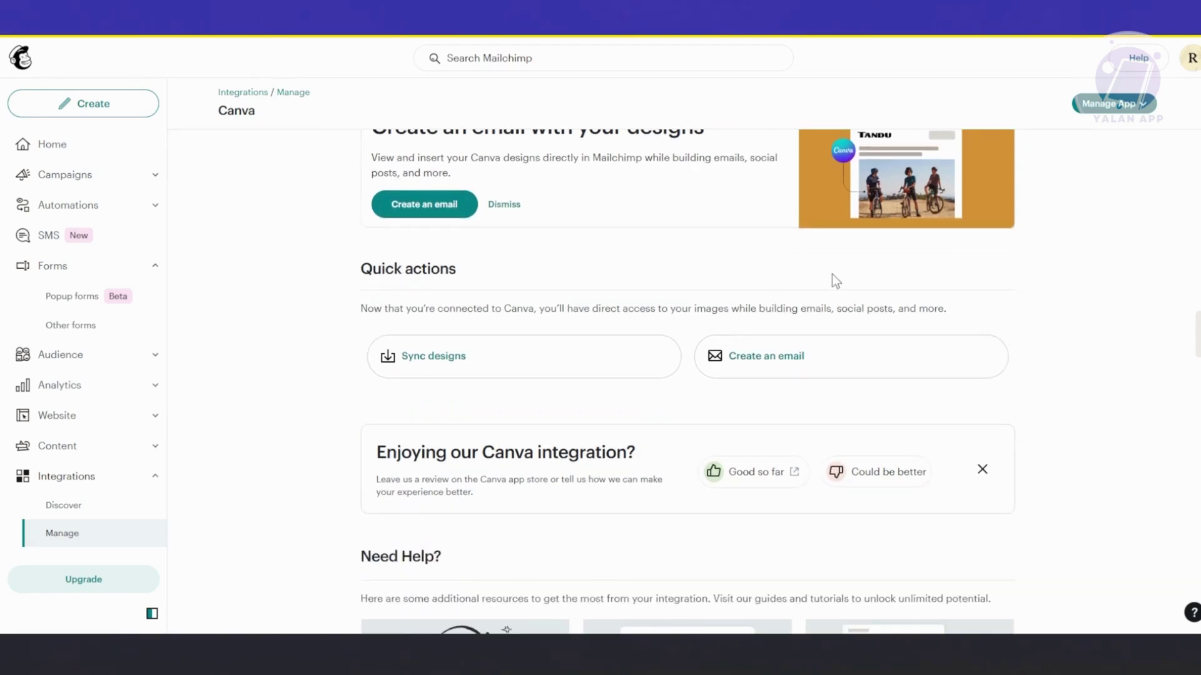
pyautogui.scroll(-4, 460, 376)
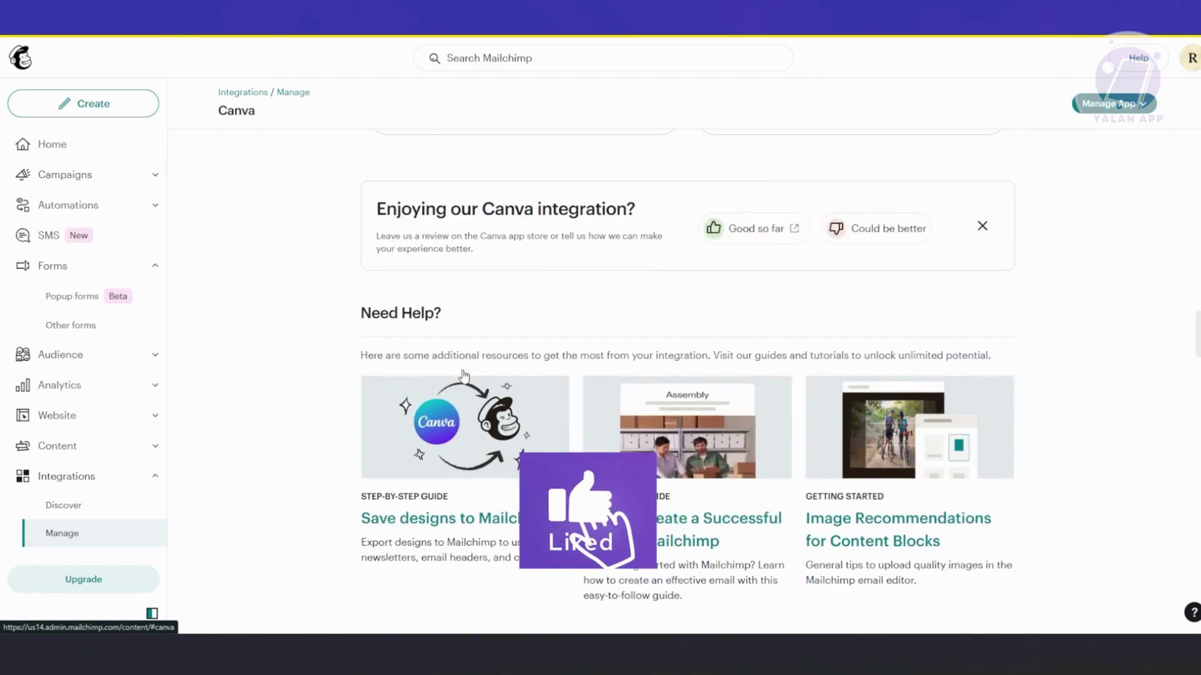
pyautogui.scroll(7, 469, 375)
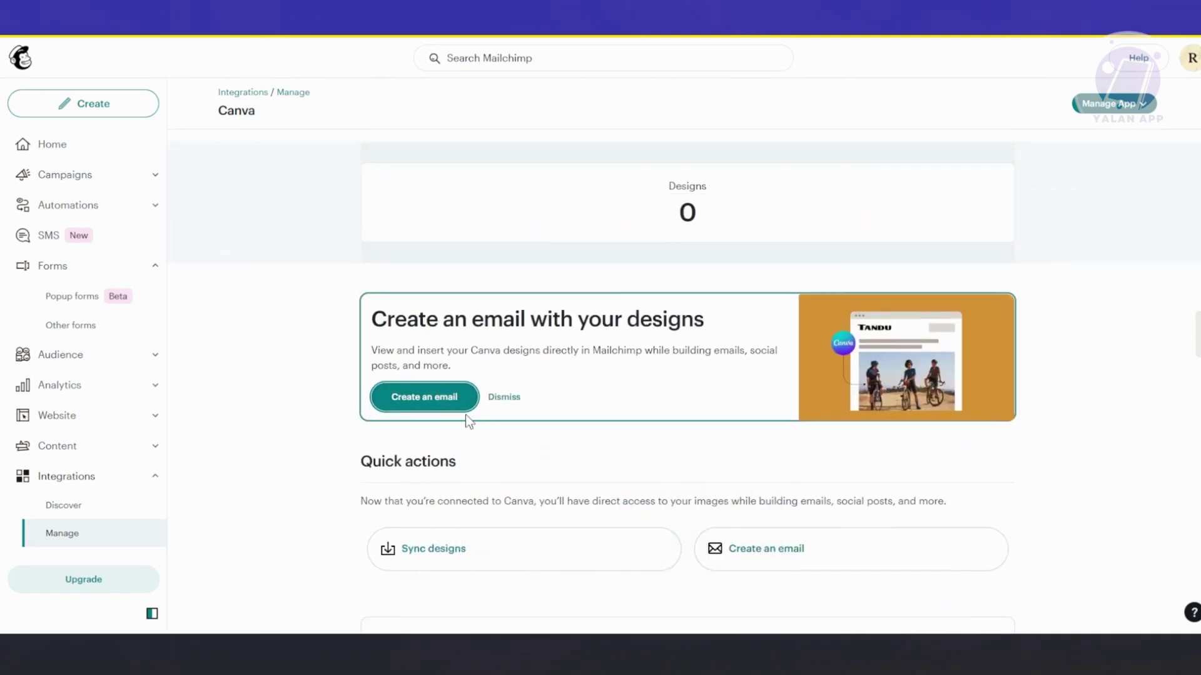
pyautogui.click(465, 412)
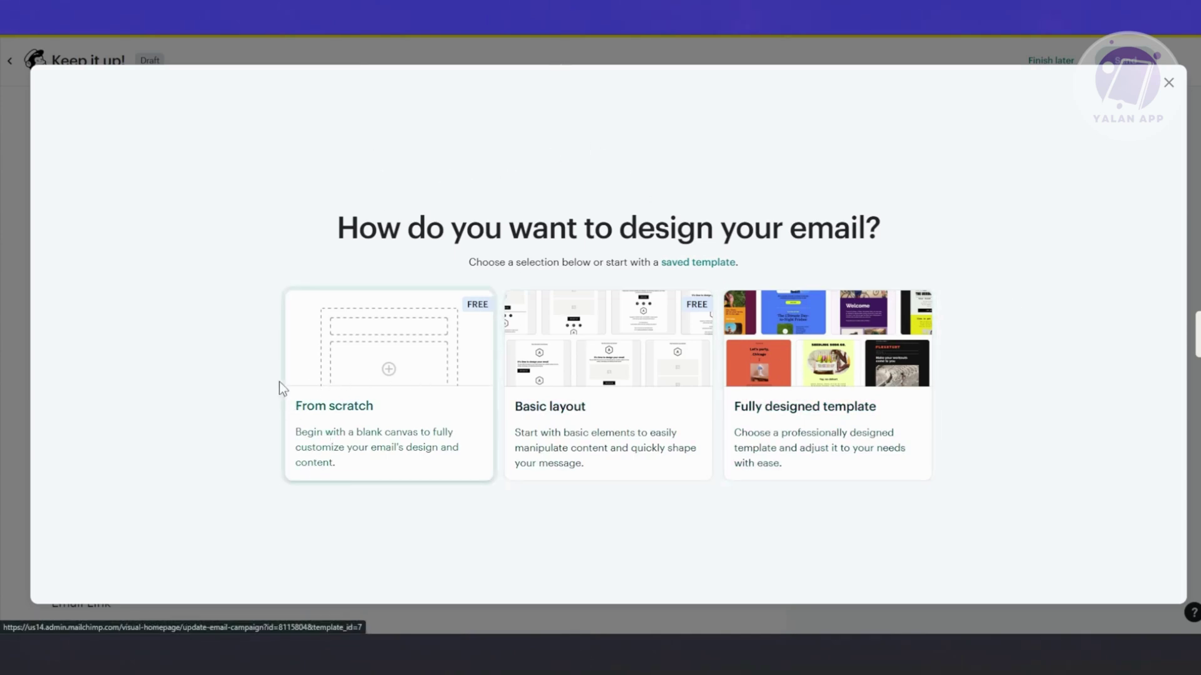
pyautogui.click(371, 351)
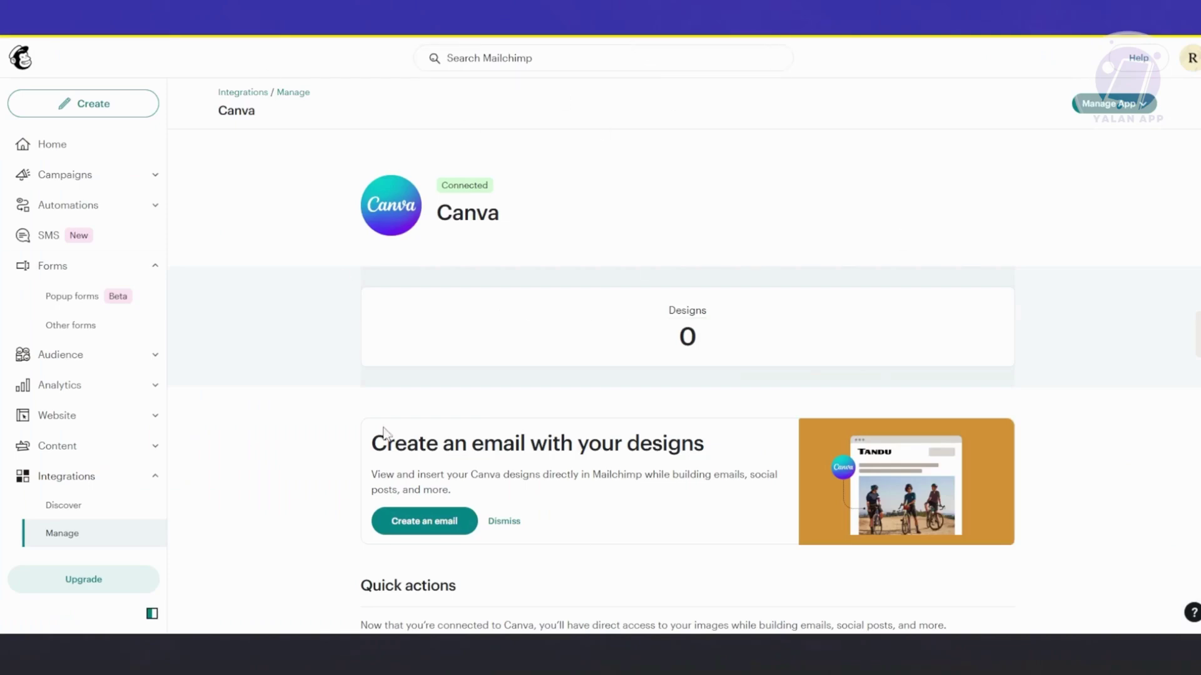
# Step: Open the Canva design sync list from the integration's quick actions and look through the designs
pyautogui.scroll(-5, 654, 277)
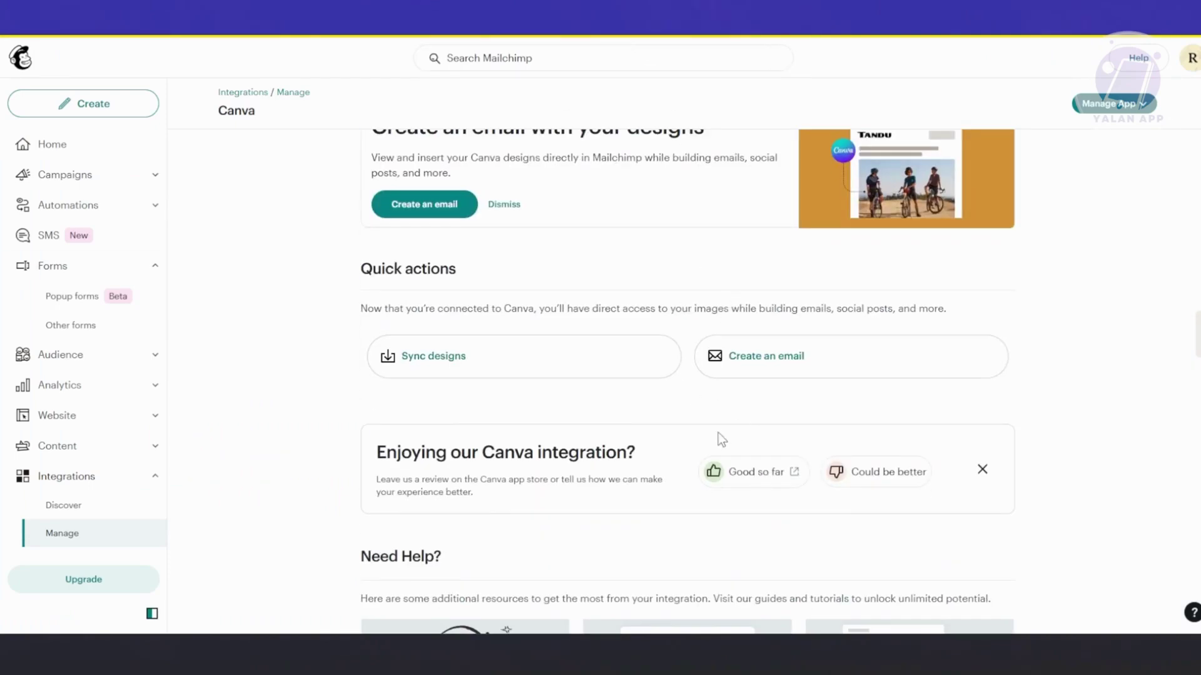
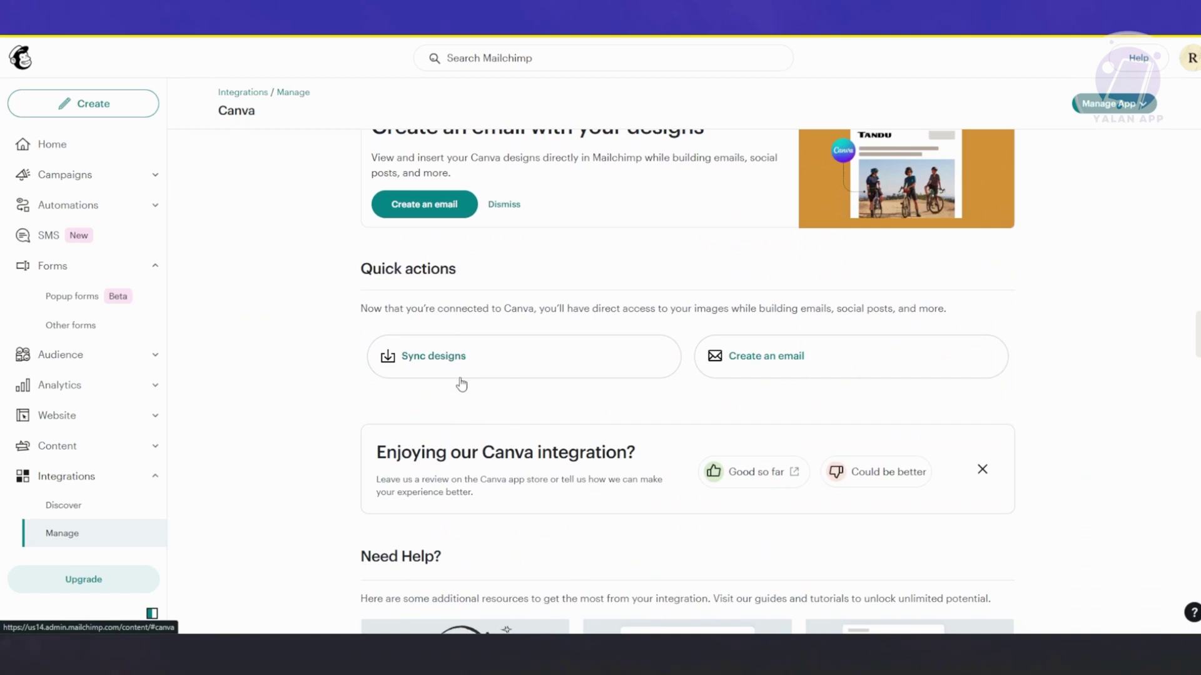
pyautogui.click(461, 384)
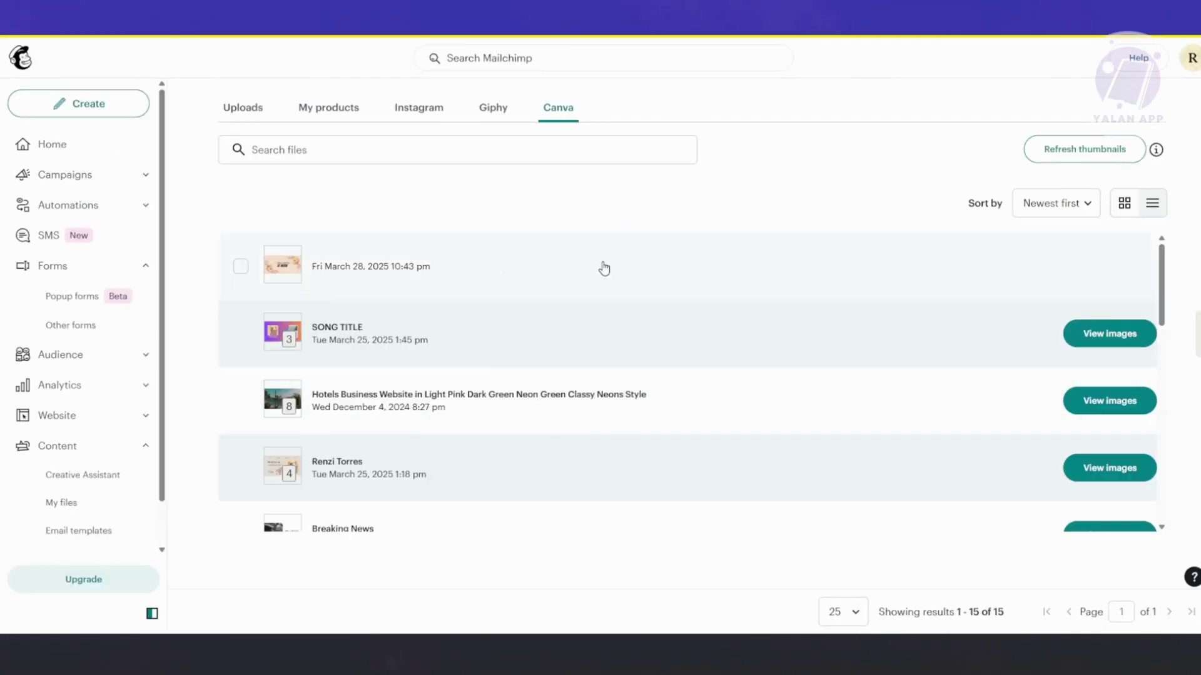
pyautogui.click(332, 282)
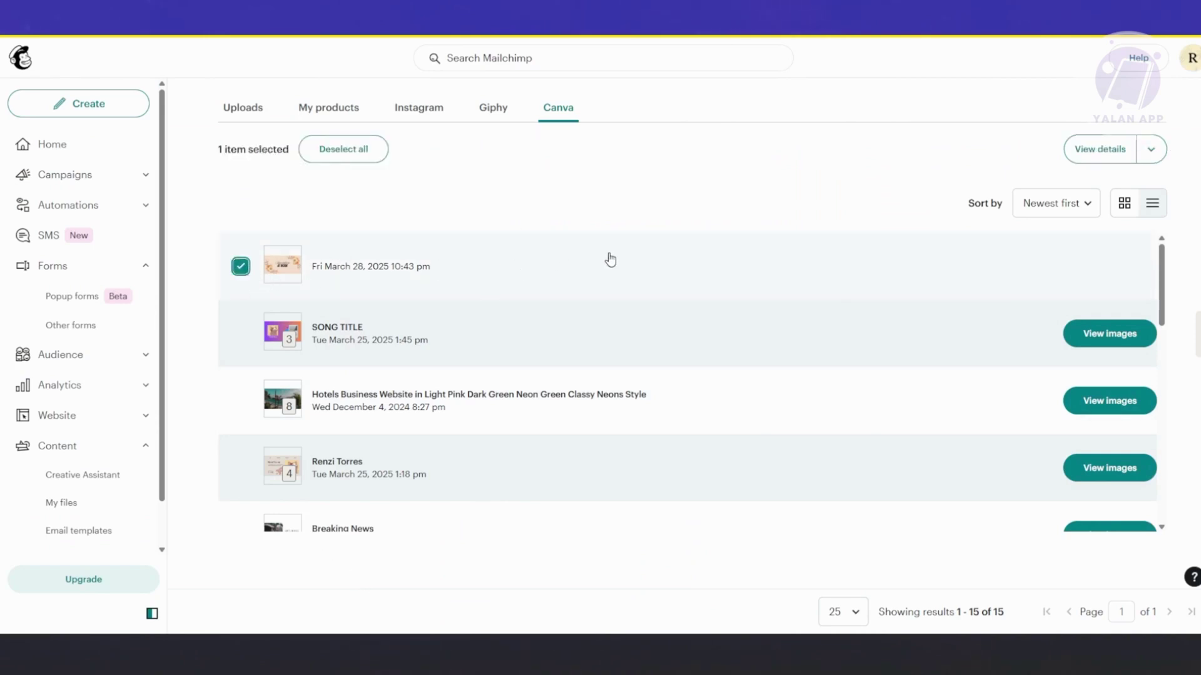
pyautogui.scroll(-10, 803, 271)
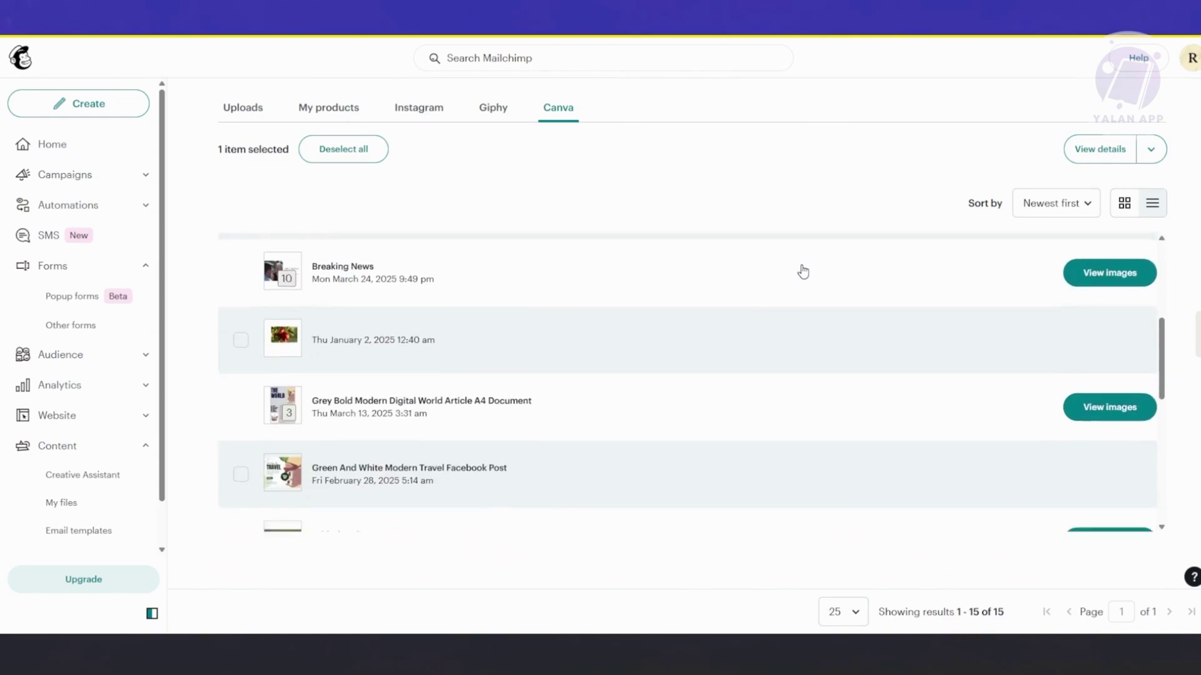
pyautogui.scroll(10, 793, 379)
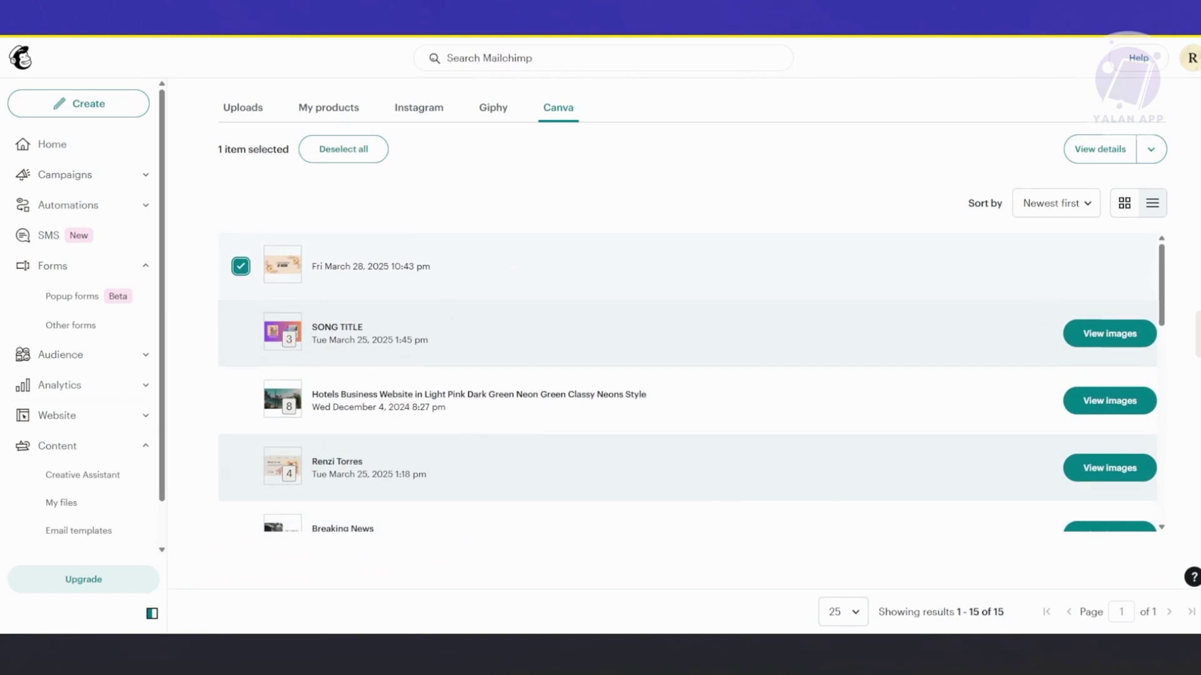
pyautogui.click(240, 266)
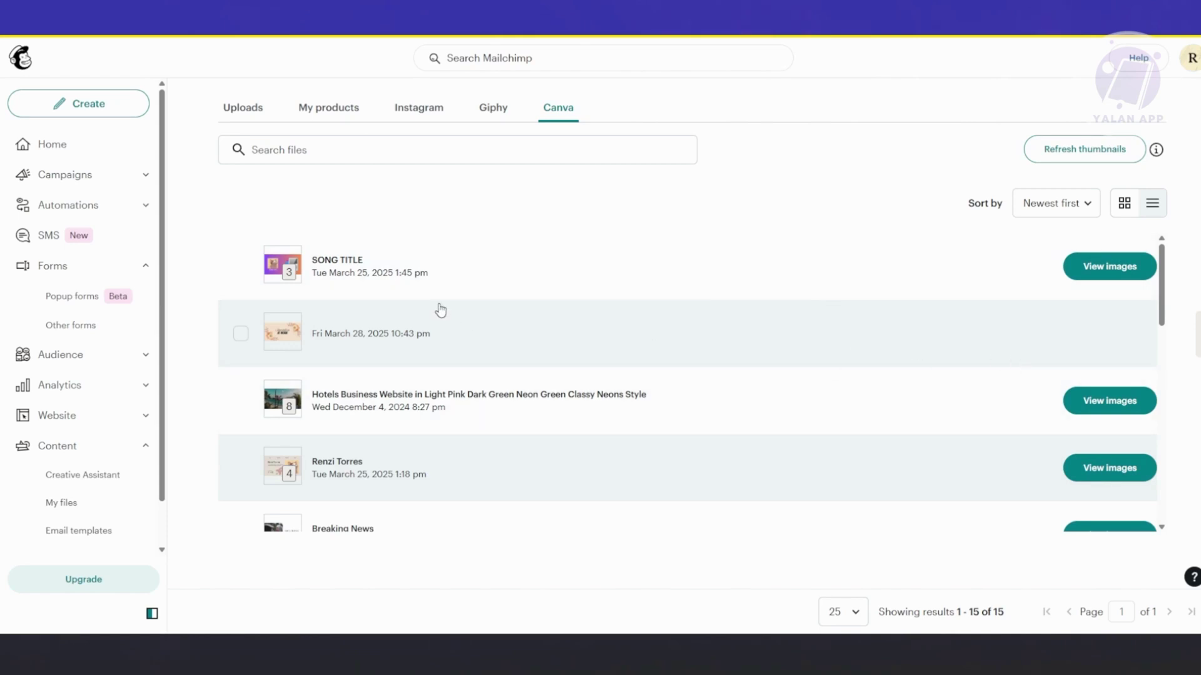
# Step: Sync the four-image Canva design dated March 25, 2025 1:18 pm with the PNG file type
pyautogui.scroll(-2, 697, 347)
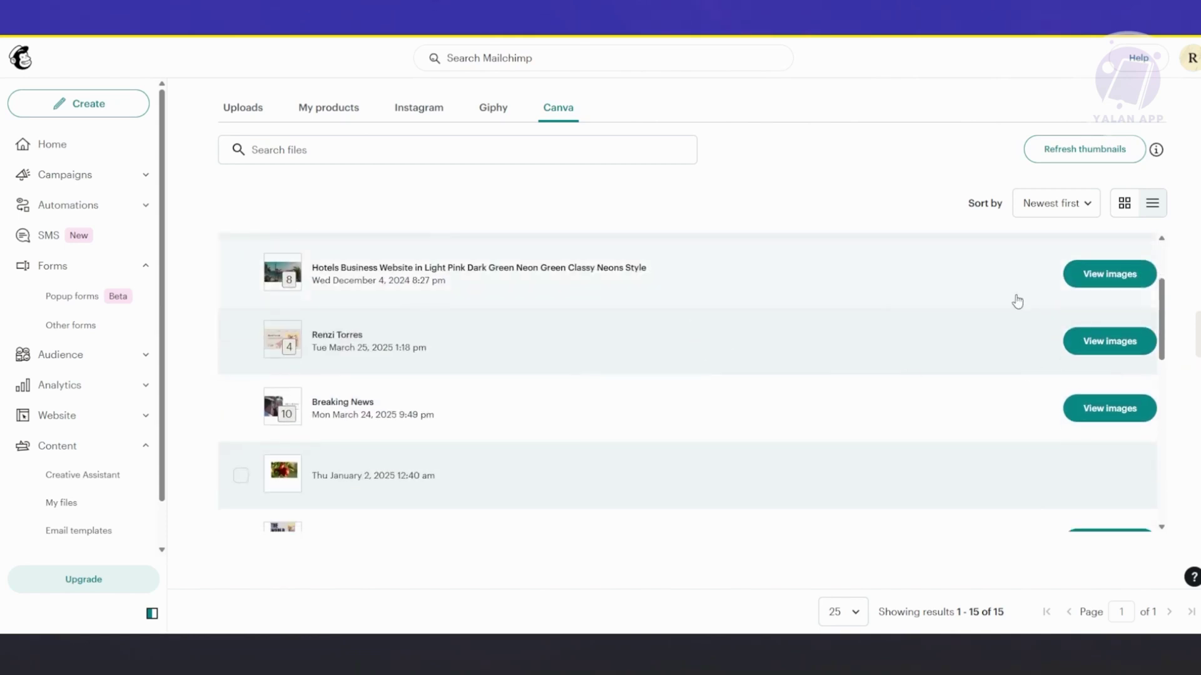
pyautogui.scroll(1, 592, 402)
pyautogui.scroll(-1, 534, 333)
pyautogui.click(1082, 344)
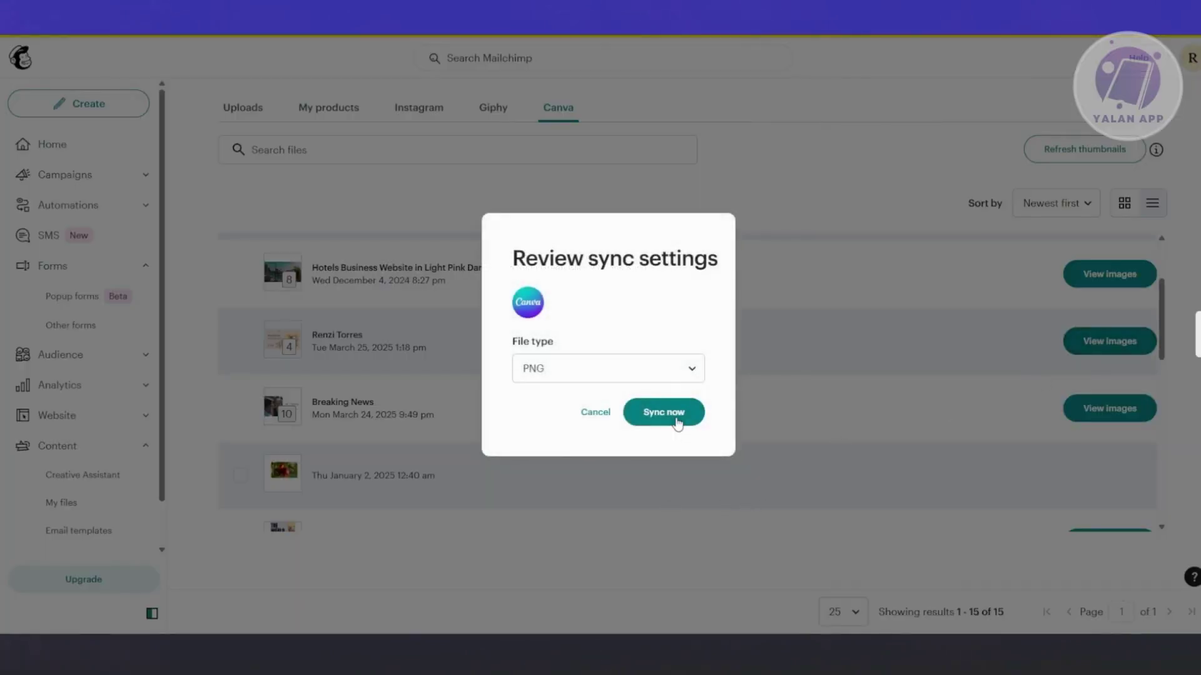
pyautogui.click(660, 405)
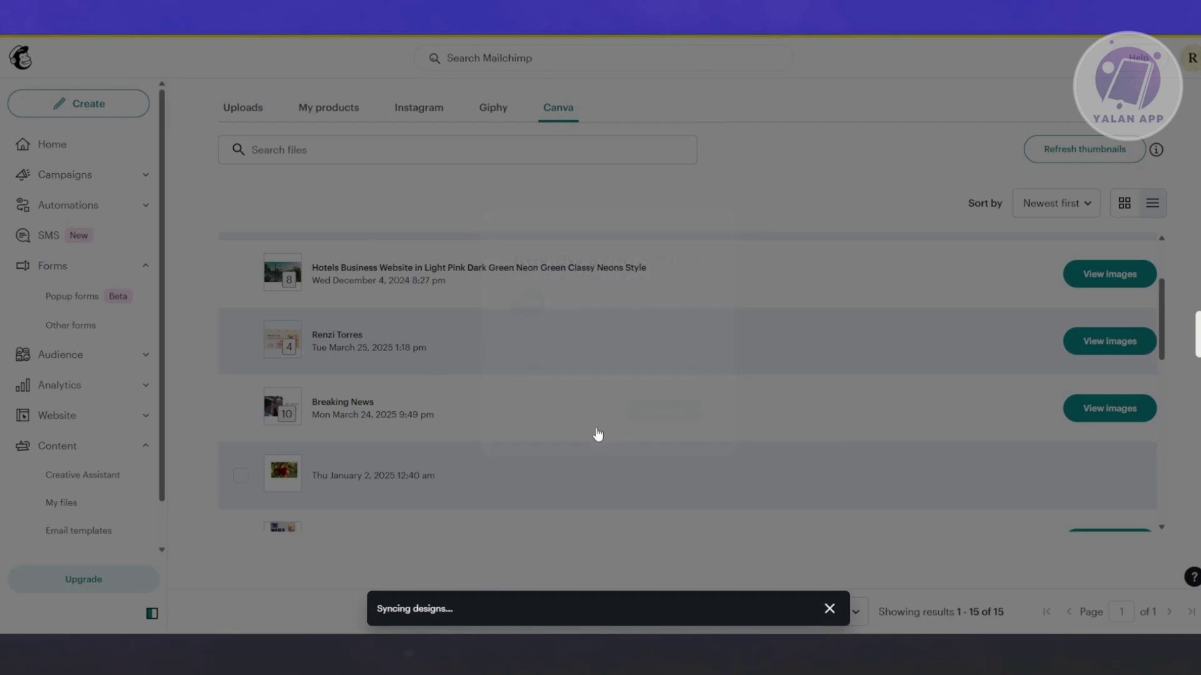
pyautogui.scroll(2, 855, 460)
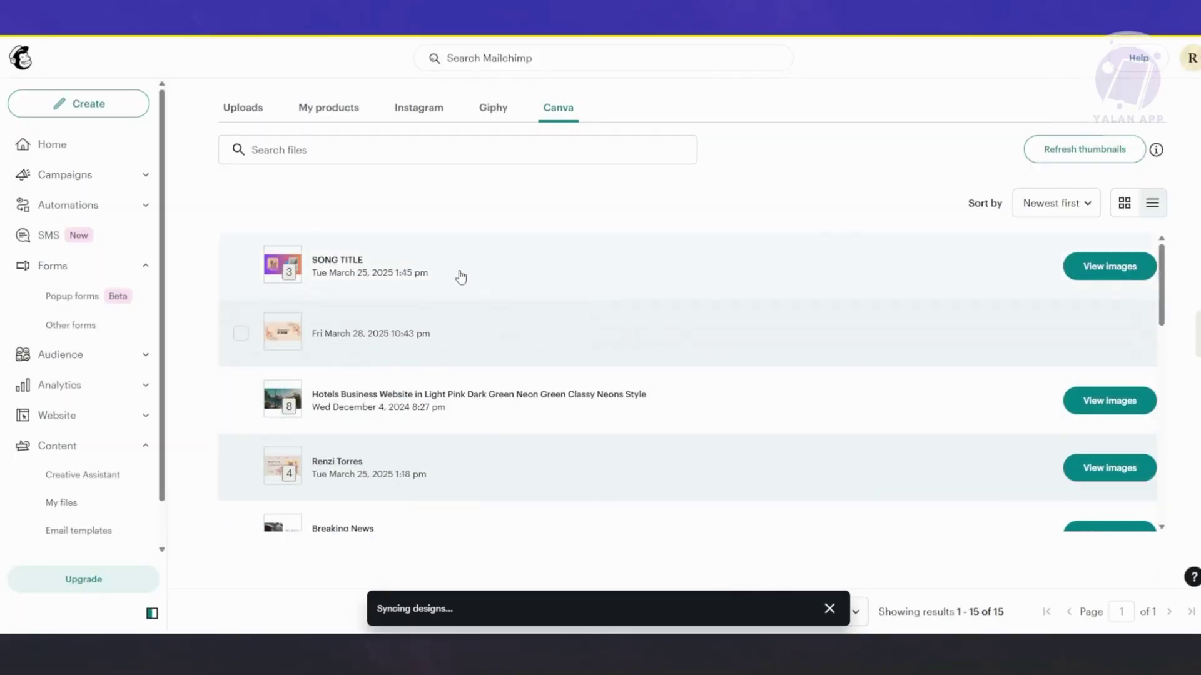
# Step: View the images of the SONG TITLE design and display the details of SONG TITLE_1.png
pyautogui.click(360, 275)
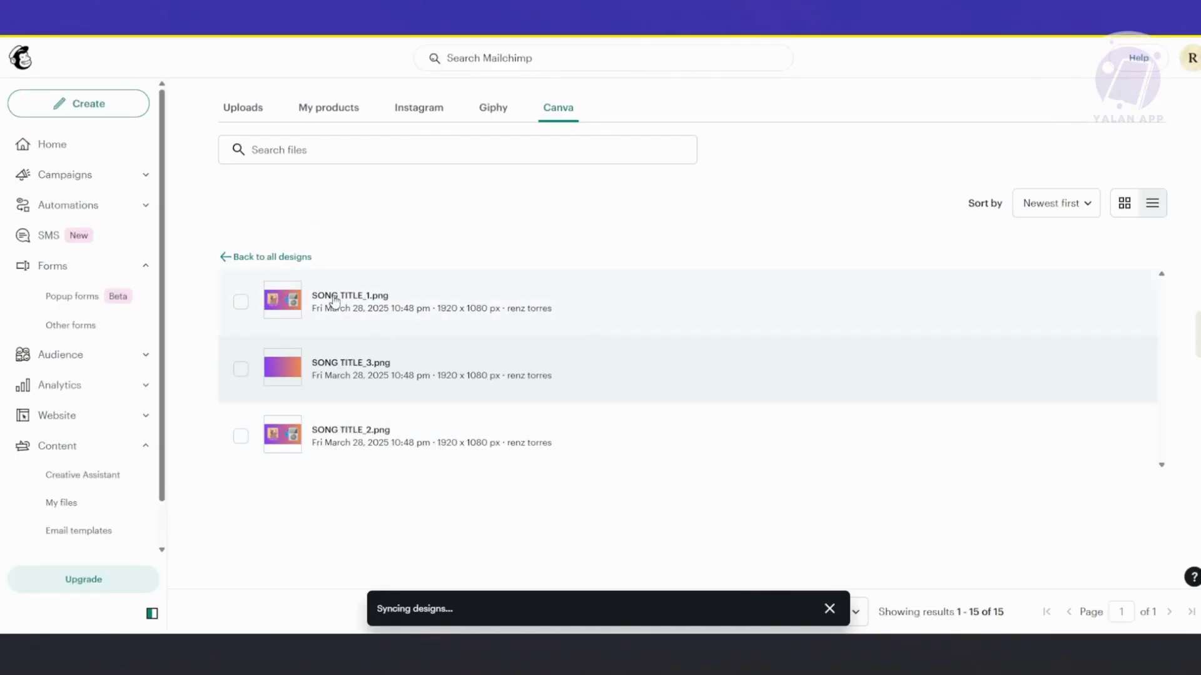
pyautogui.click(335, 302)
pyautogui.click(288, 319)
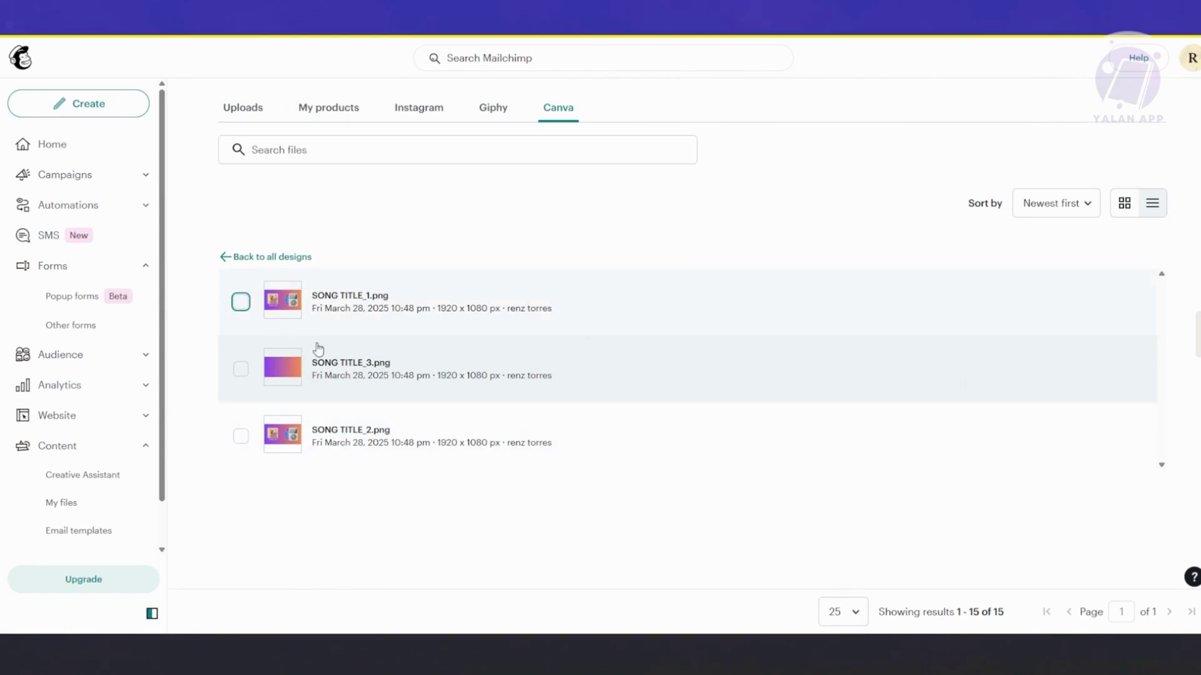
pyautogui.click(291, 300)
pyautogui.click(292, 300)
pyautogui.click(340, 296)
pyautogui.click(1099, 149)
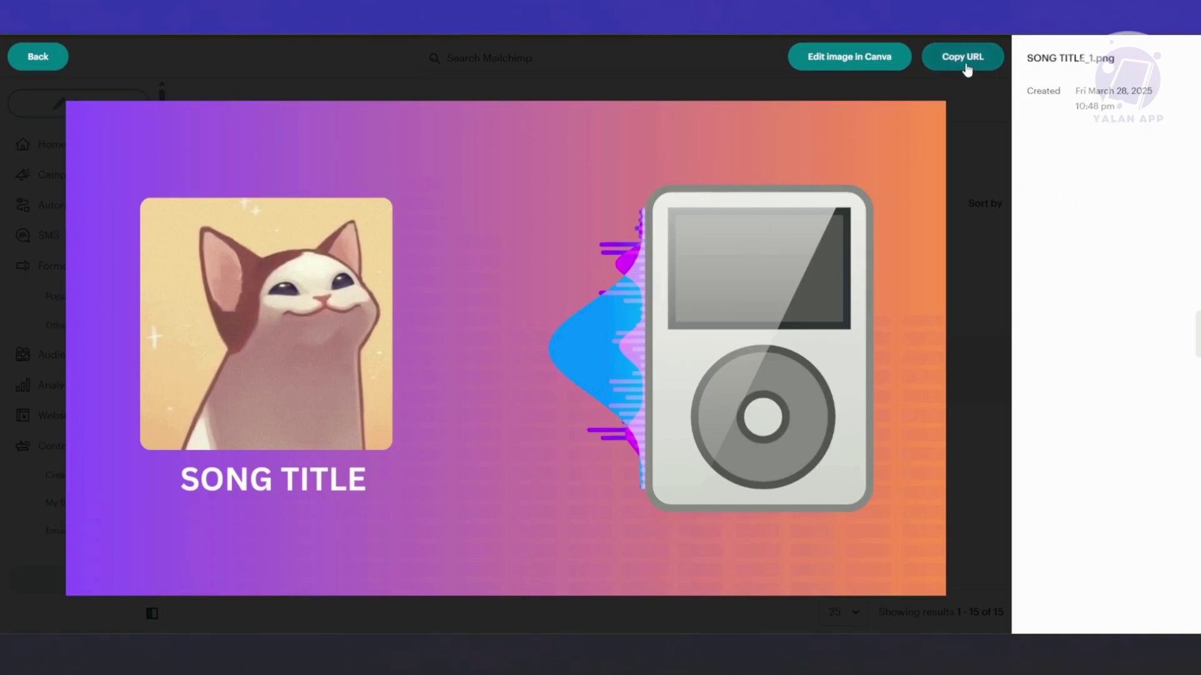
# Step: Open the song title image for editing in Canva, check its creation date and image options, and leave the detail view
pyautogui.click(875, 55)
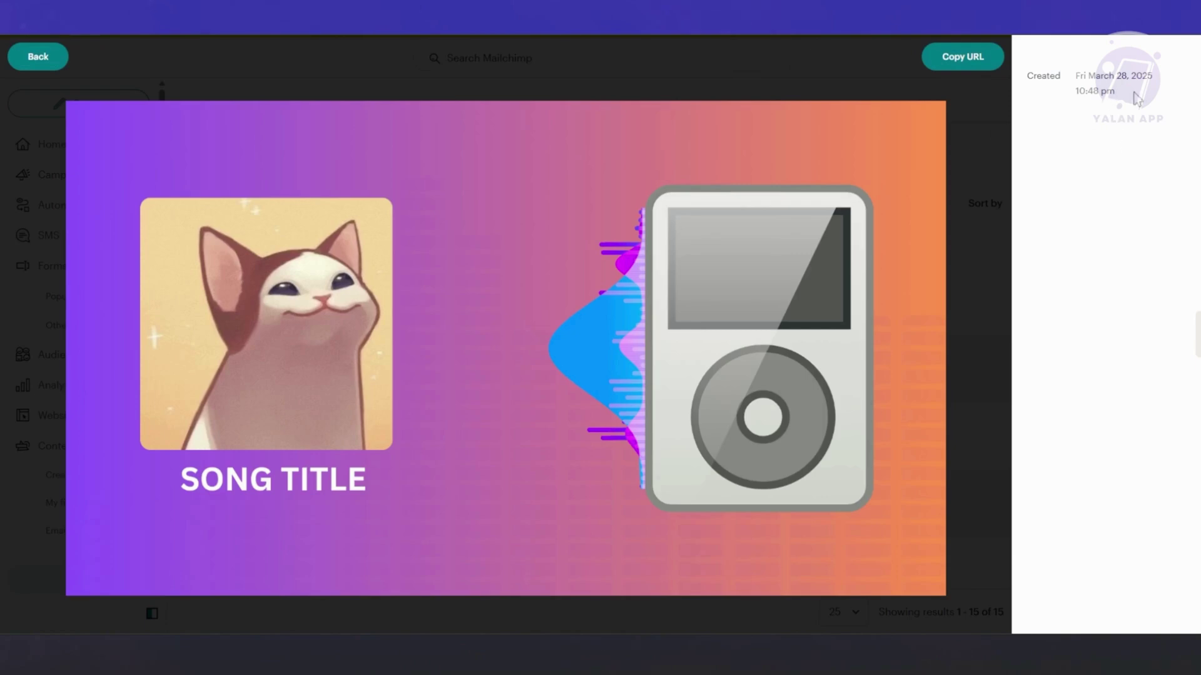
pyautogui.moveTo(1143, 99); pyautogui.dragTo(1035, 78)
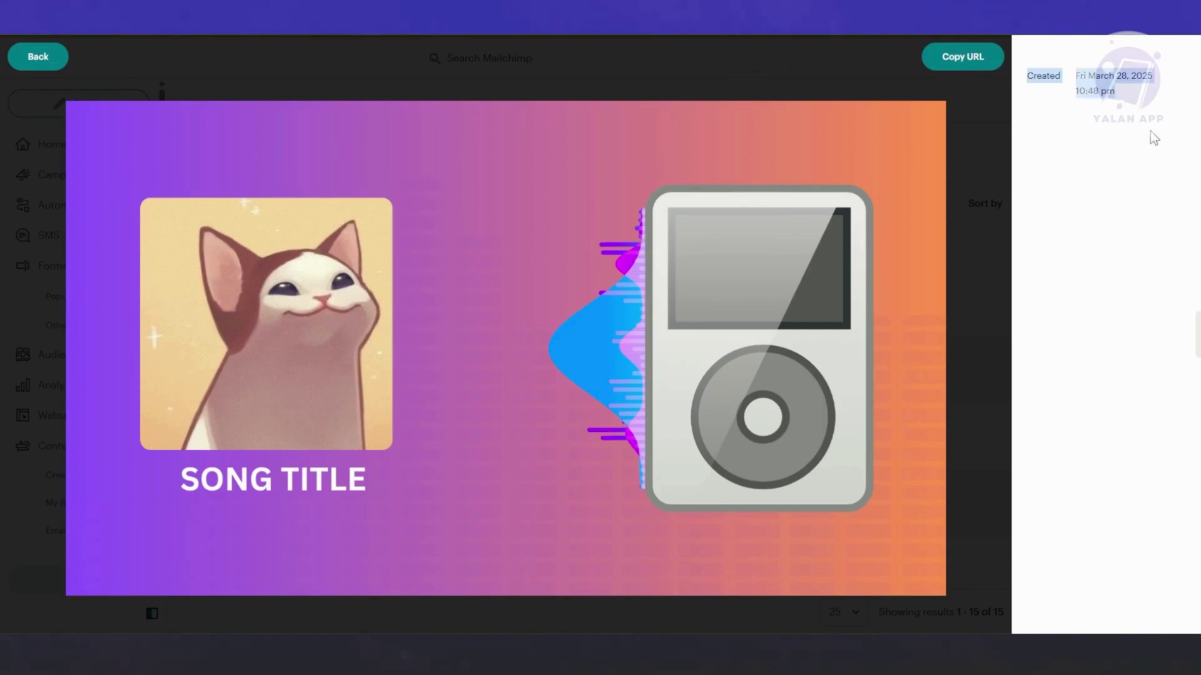
pyautogui.rightClick(591, 222)
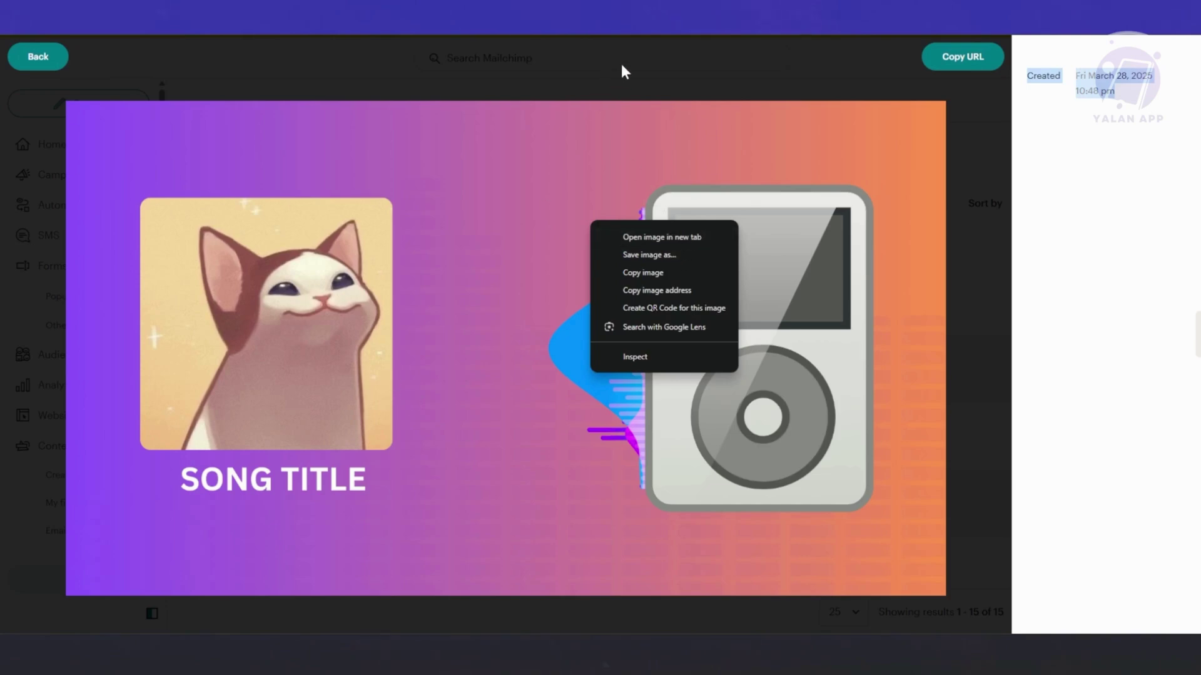
pyautogui.click(474, 79)
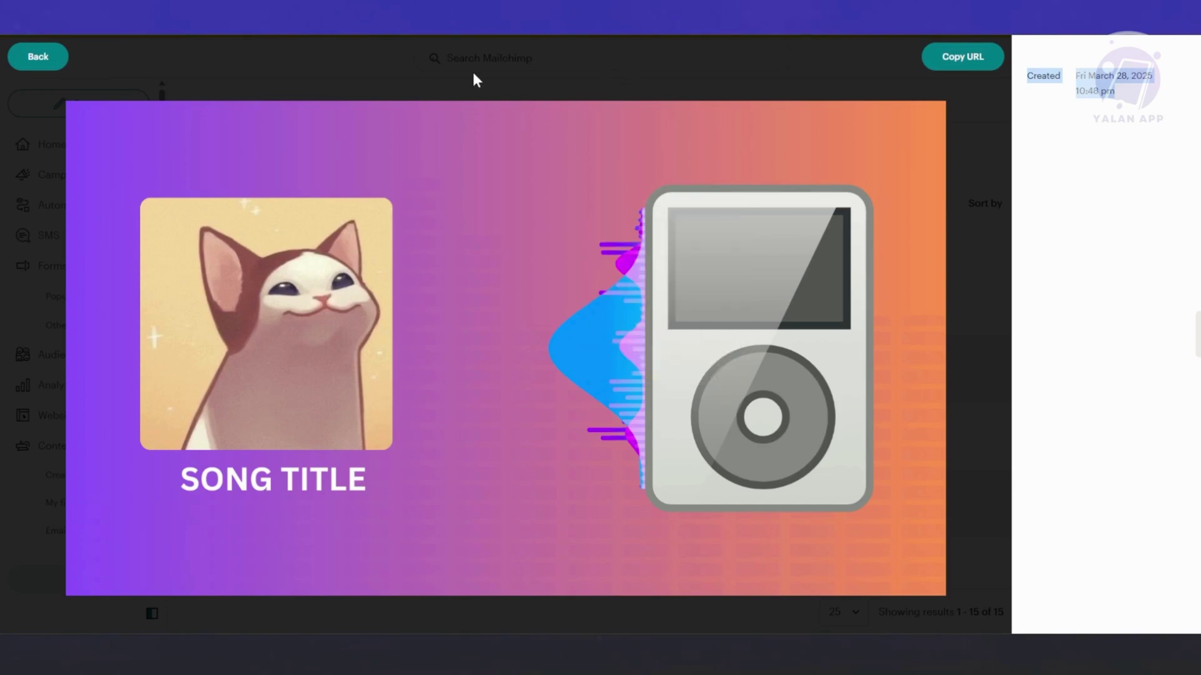
pyautogui.click(57, 67)
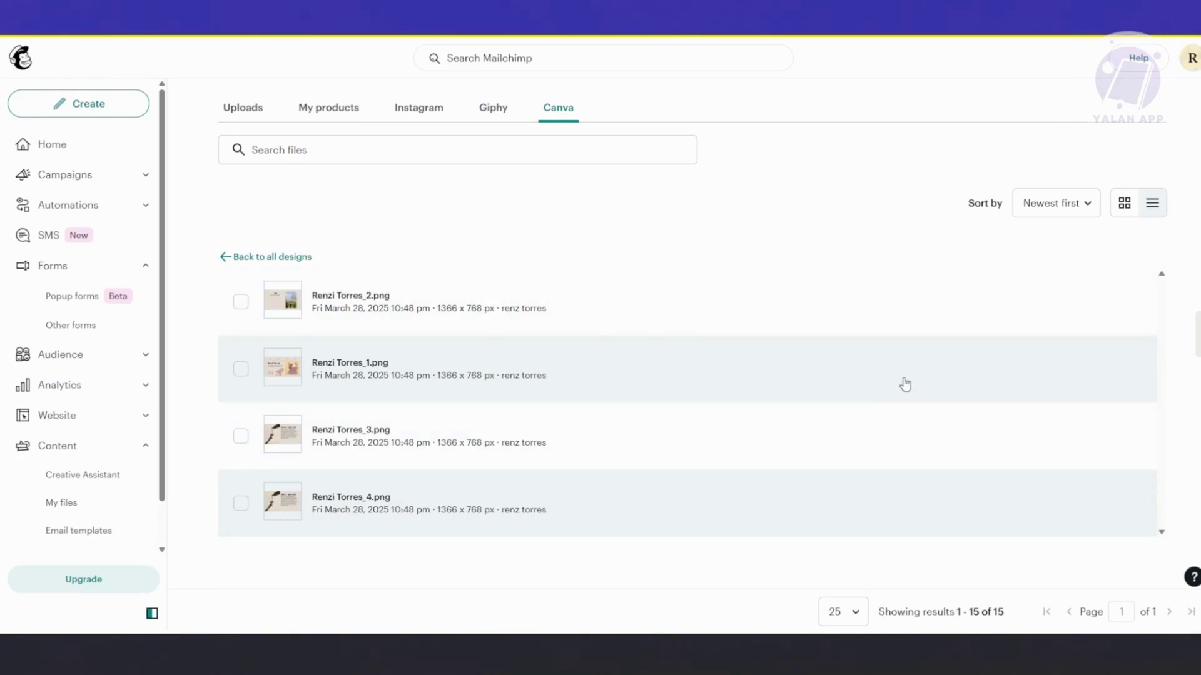
# Step: Select the first image of the four-image design and view the additional actions available for it
pyautogui.click(331, 316)
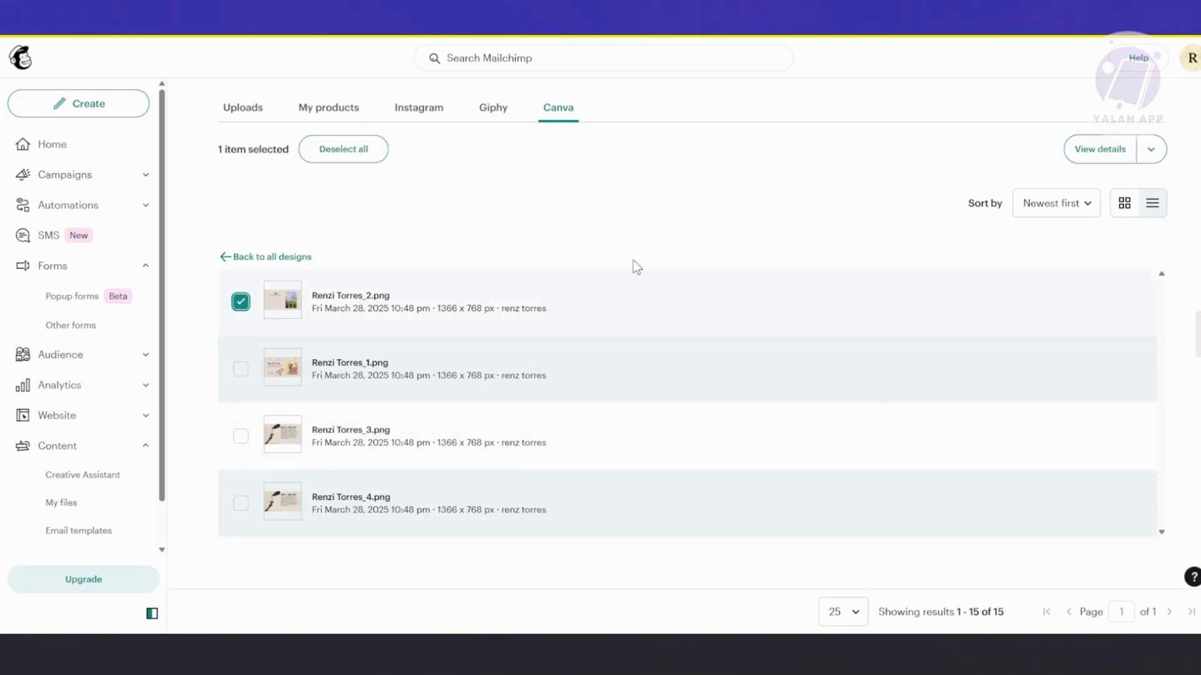
pyautogui.click(1152, 152)
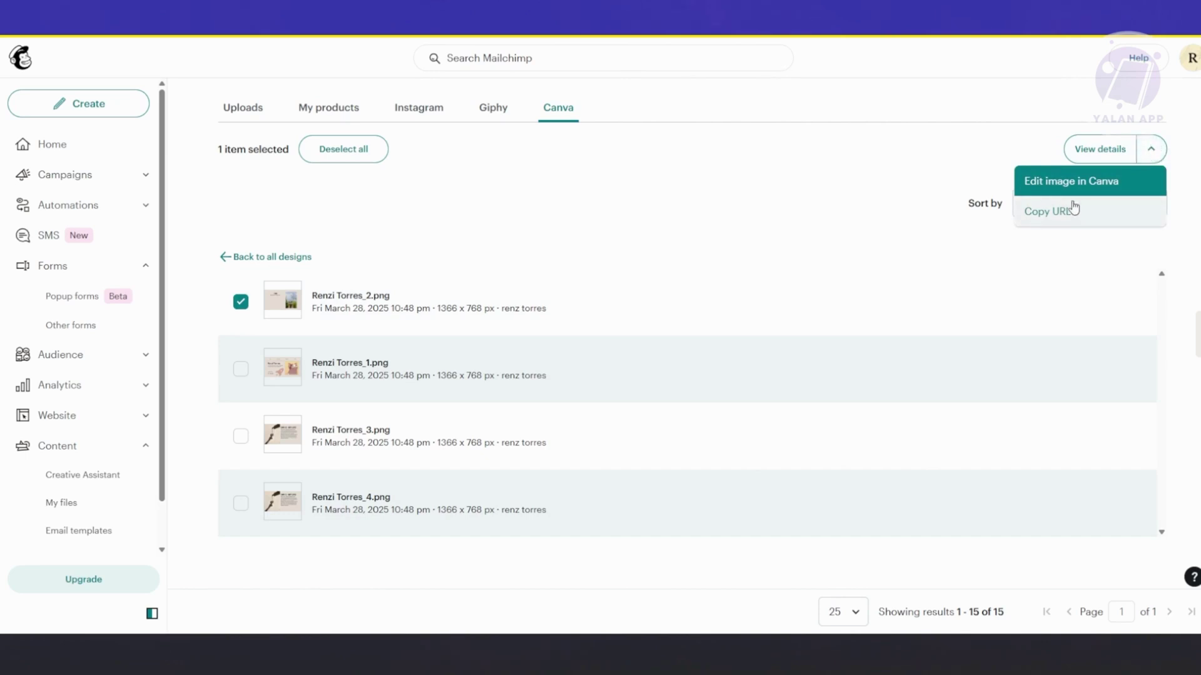
pyautogui.click(535, 213)
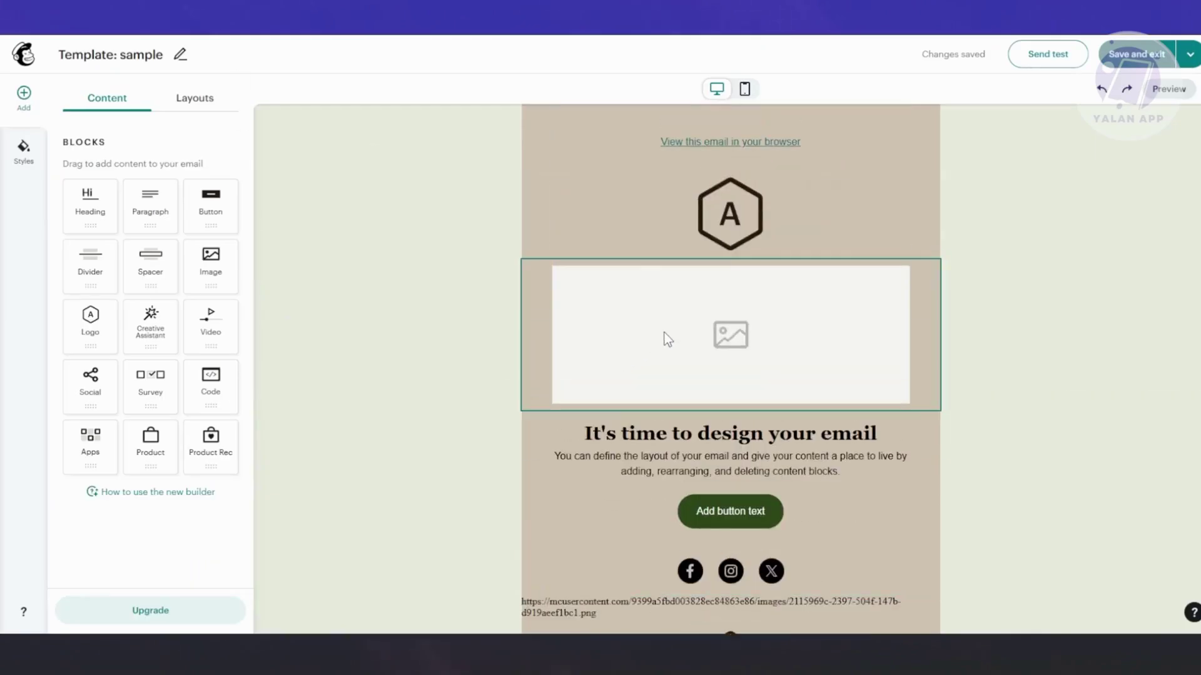
# Step: Browse images for the empty image block below the logo in the sample template and show the Canva designs
pyautogui.click(725, 339)
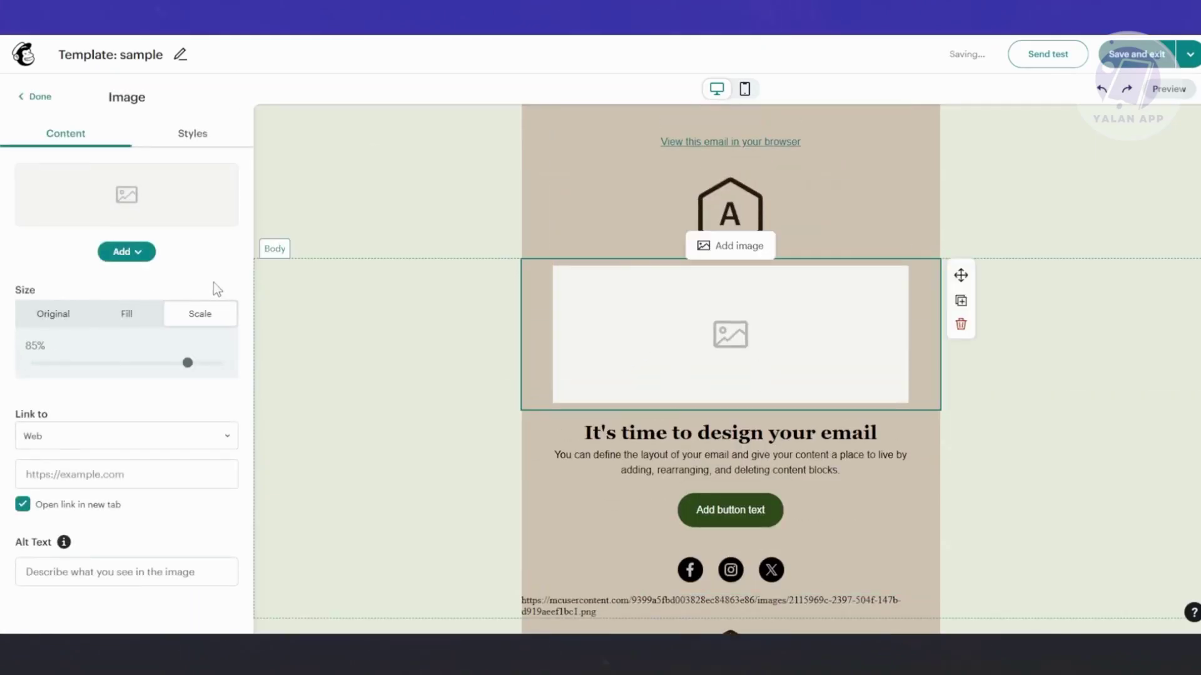
pyautogui.click(134, 253)
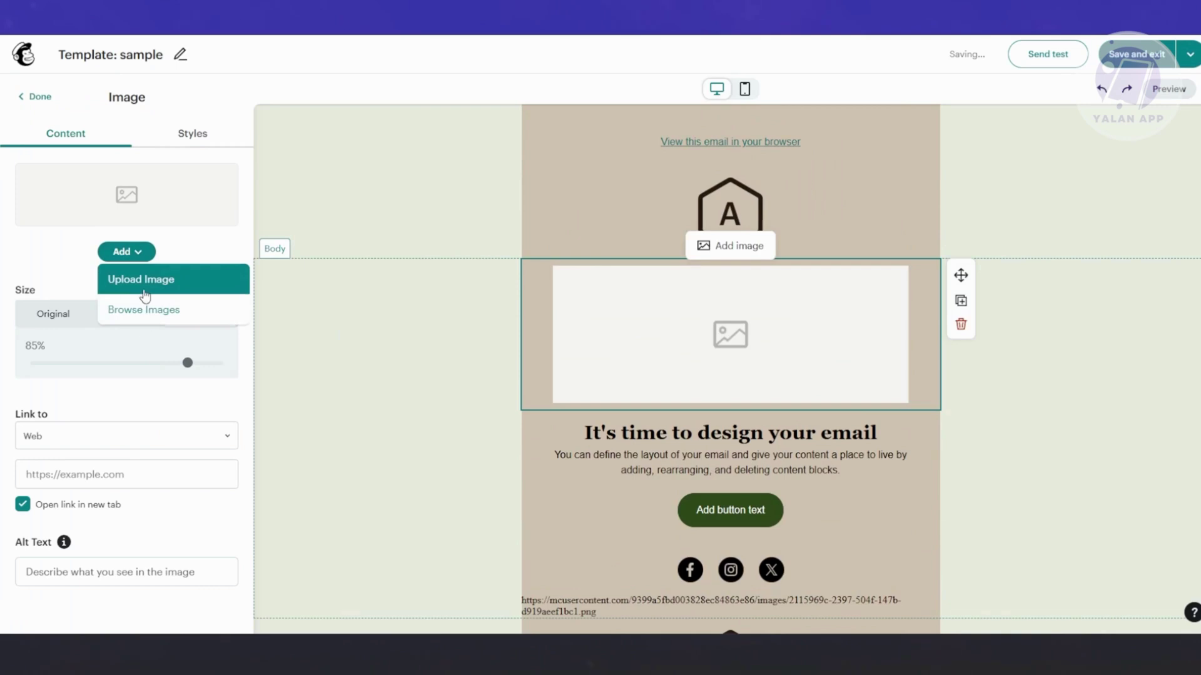
pyautogui.click(251, 319)
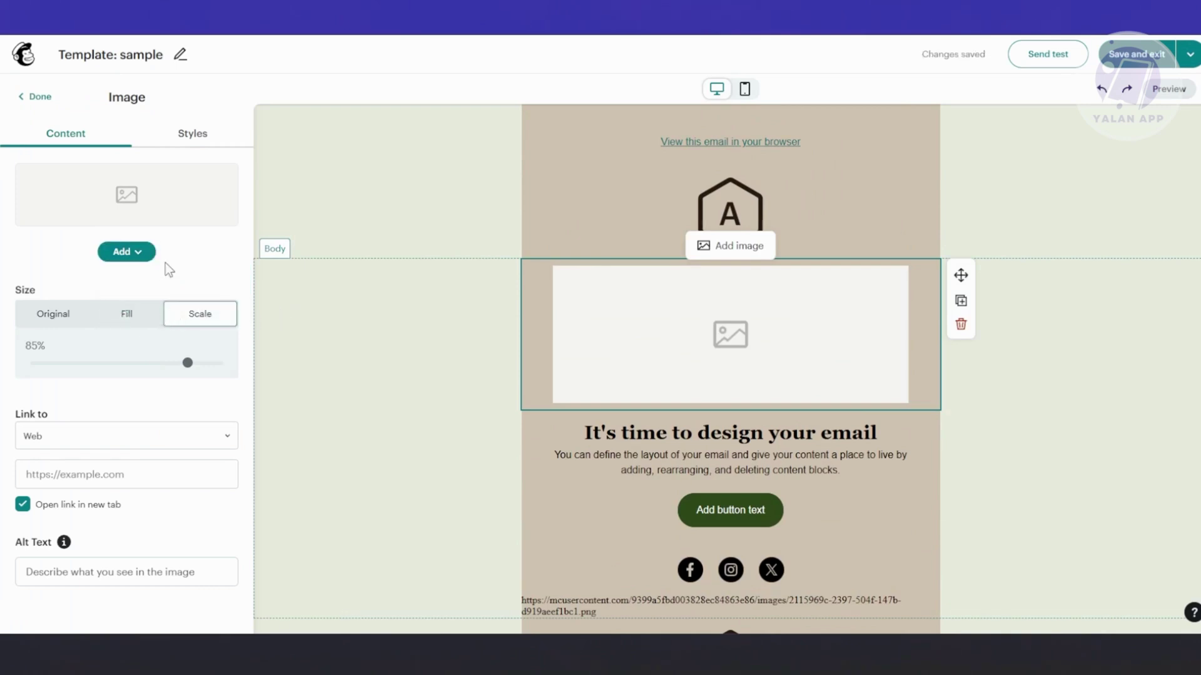
pyautogui.click(134, 252)
pyautogui.click(154, 314)
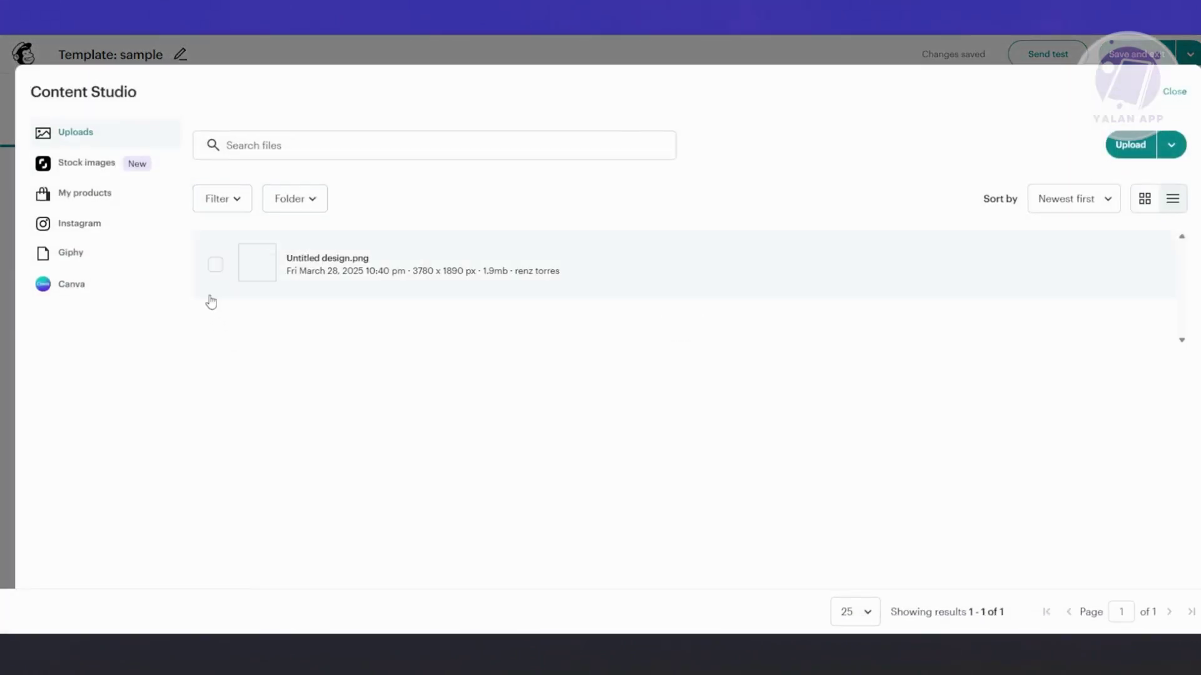
pyautogui.click(55, 287)
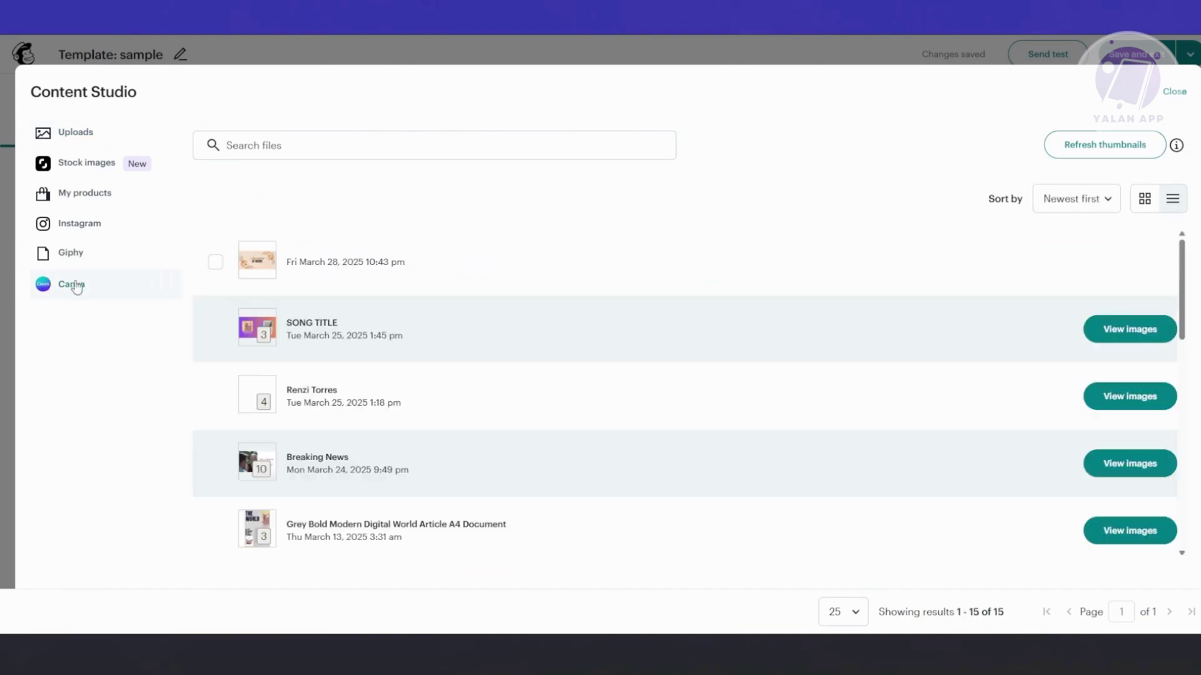
# Step: Sync and insert the Canva design dated March 28, 2025 10:43 pm into the image block, and close the Content Studio
pyautogui.click(438, 279)
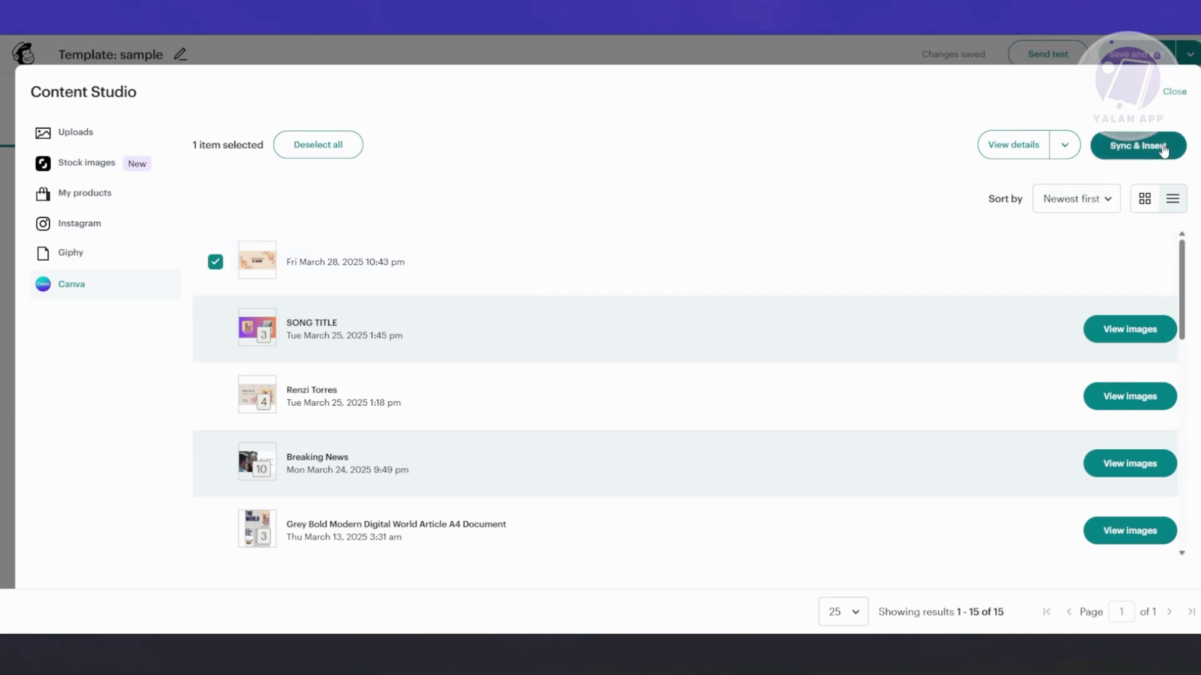
pyautogui.click(1107, 146)
pyautogui.click(651, 419)
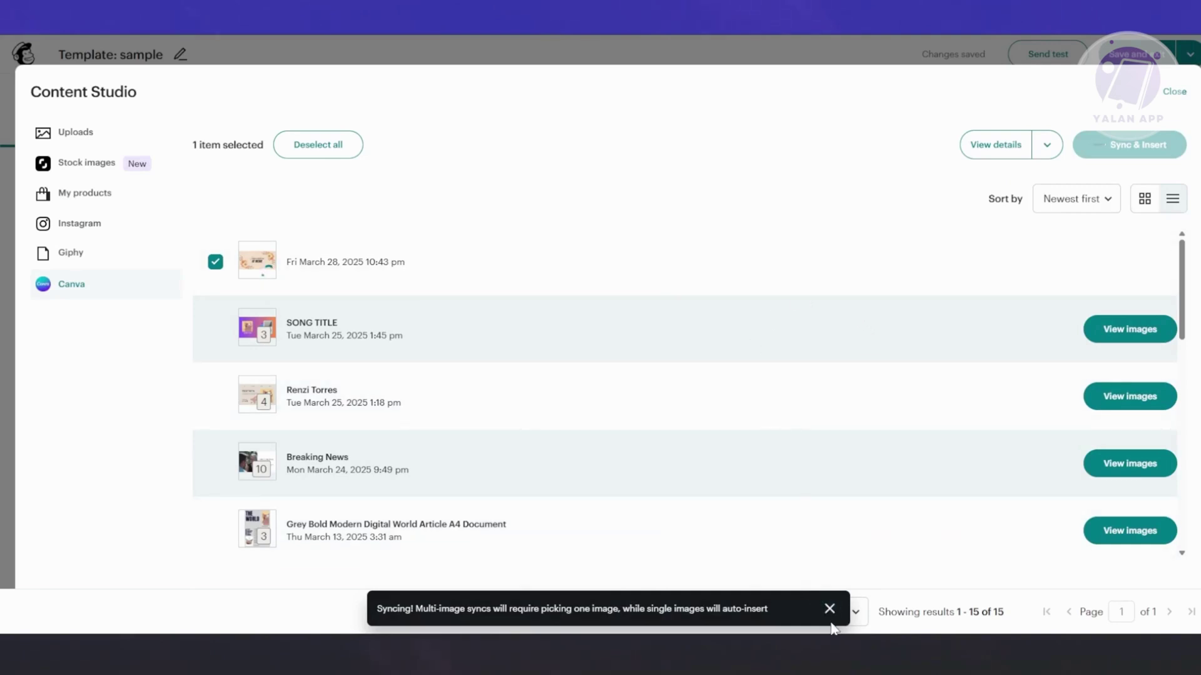
pyautogui.click(1174, 91)
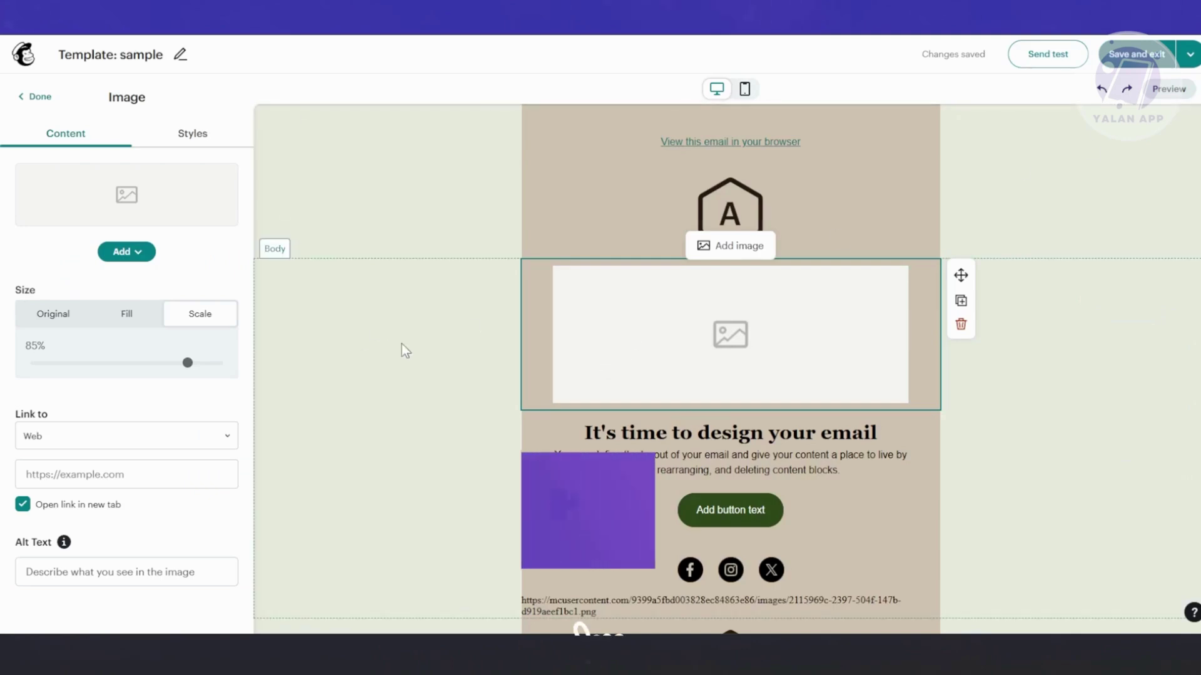